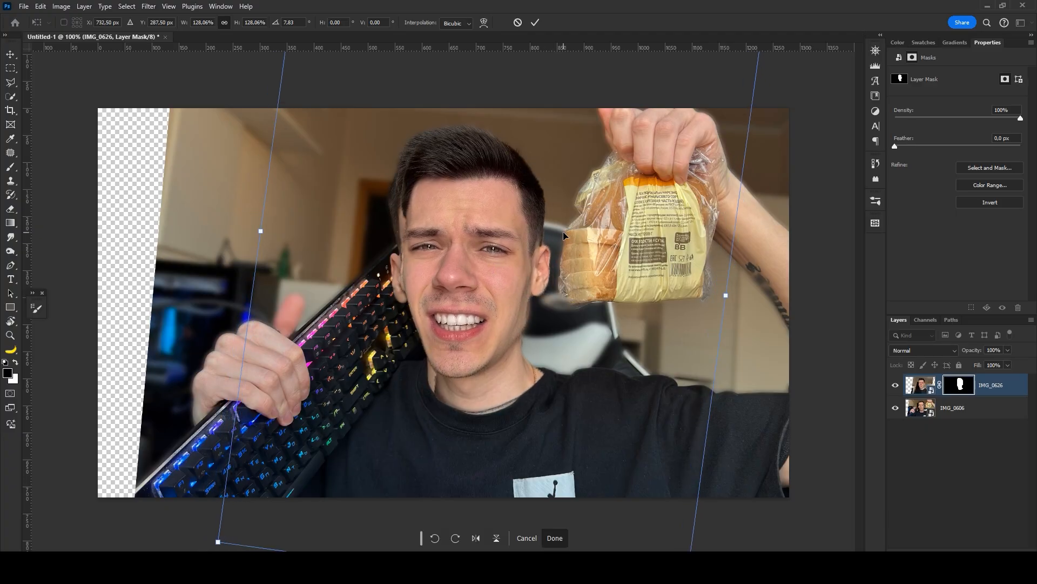
Step: Commit the face layer's transform and paint its layer mask away along the neck and jaw edge
{"action": "key", "text": "Return"}
{"action": "scroll", "coordinate": [542, 227], "scroll_direction": "up", "scroll_amount": 1}
{"action": "key", "text": "b"}
{"action": "left_click_drag", "start_coordinate": [442, 389], "coordinate": [562, 323]}
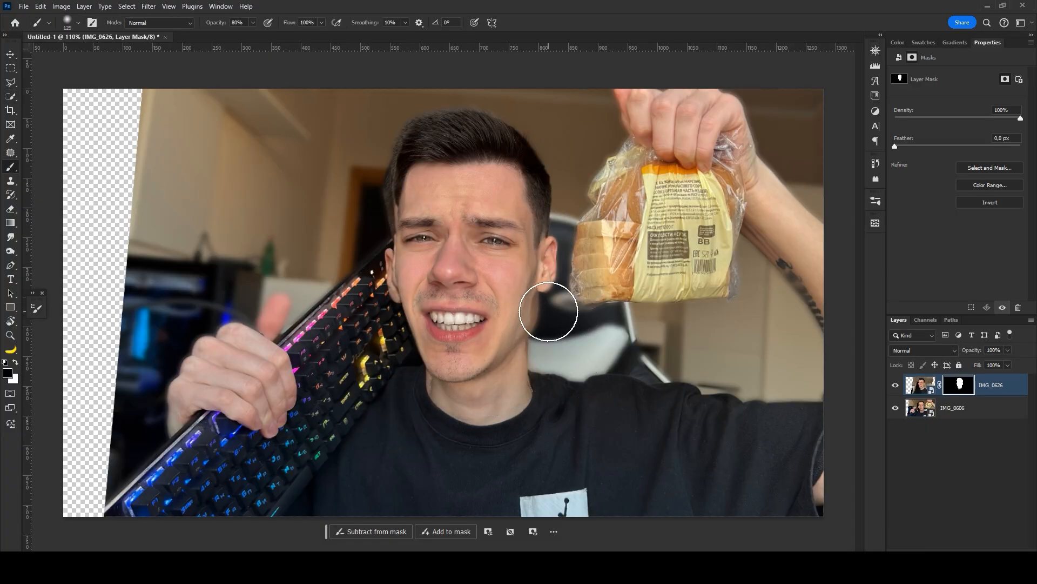
Step: Quick-select the body, keyboard, hand and raised arm on the IMG_0606 layer, subtracting the bread bag
{"action": "left_click", "coordinate": [954, 408]}
{"action": "left_click", "coordinate": [10, 97]}
{"action": "mouse_move", "coordinate": [264, 402]}
{"action": "left_mouse_down"}
{"action": "mouse_move", "coordinate": [382, 456]}
{"action": "mouse_move", "coordinate": [643, 349]}
{"action": "left_mouse_up"}
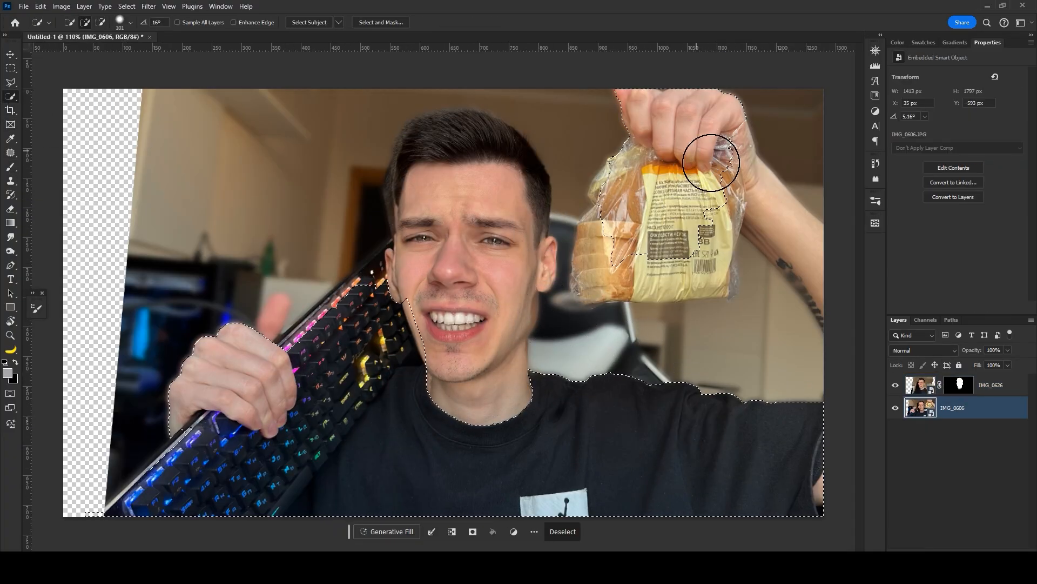
{"action": "mouse_move", "coordinate": [711, 162]}
{"action": "left_mouse_down"}
{"action": "mouse_move", "coordinate": [827, 275]}
{"action": "mouse_move", "coordinate": [835, 313]}
{"action": "left_mouse_up"}
{"action": "key", "text": "bracketleft"}
{"action": "key", "text": "bracketleft"}
{"action": "mouse_move", "coordinate": [608, 232]}
{"action": "left_mouse_down", "text": "alt"}
{"action": "mouse_move", "coordinate": [617, 191]}
{"action": "mouse_move", "coordinate": [677, 221]}
{"action": "left_mouse_up", "text": "alt"}
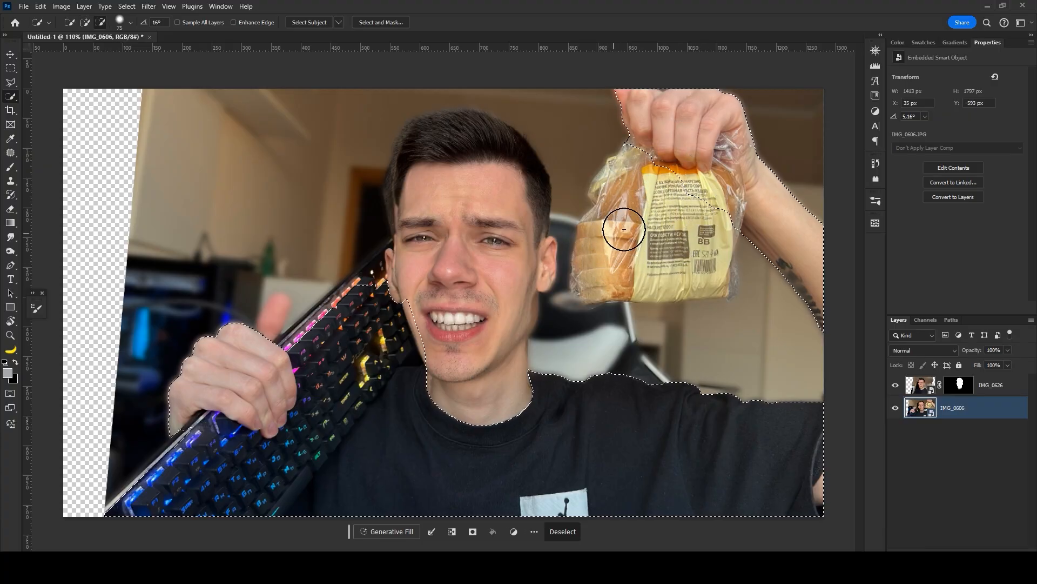
{"action": "key", "text": "ctrl+d"}
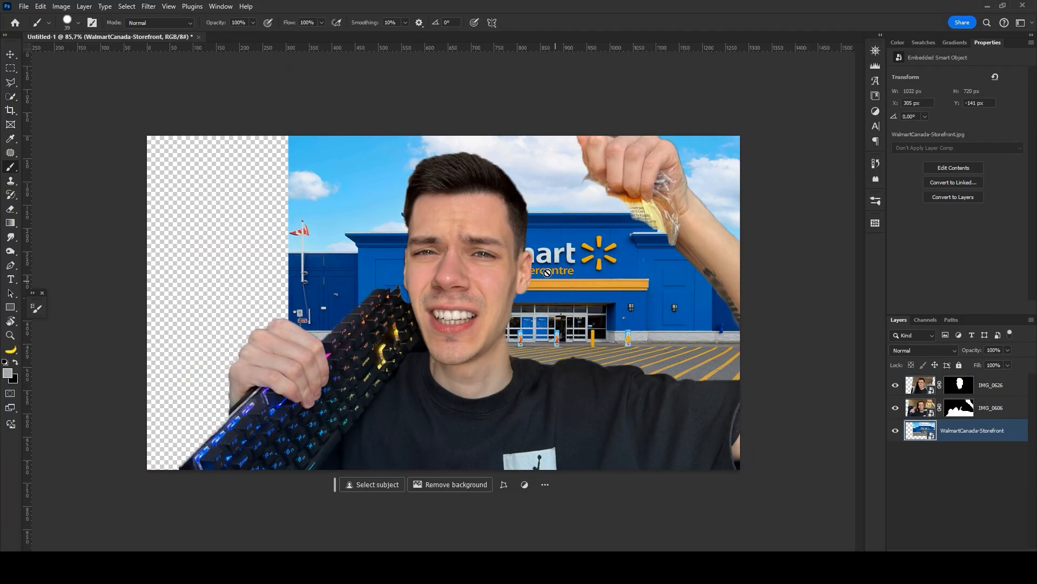
Step: Scale the storefront background to 81.90% and shift it to fill the canvas behind the man
{"action": "key", "text": "ctrl+t"}
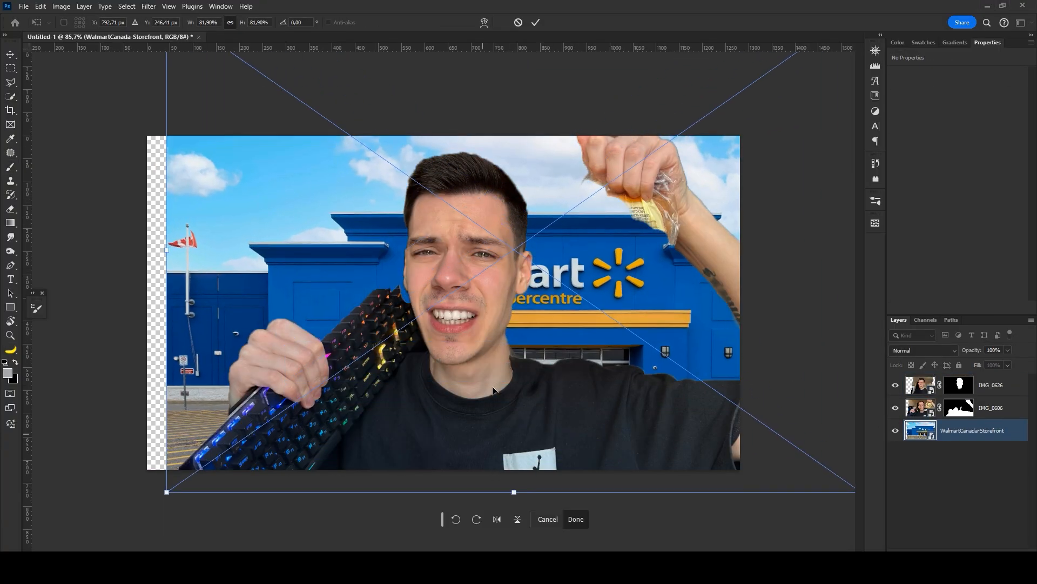
{"action": "left_click_drag", "start_coordinate": [493, 390], "coordinate": [473, 376]}
{"action": "key", "text": "Return"}
{"action": "key", "text": "b"}
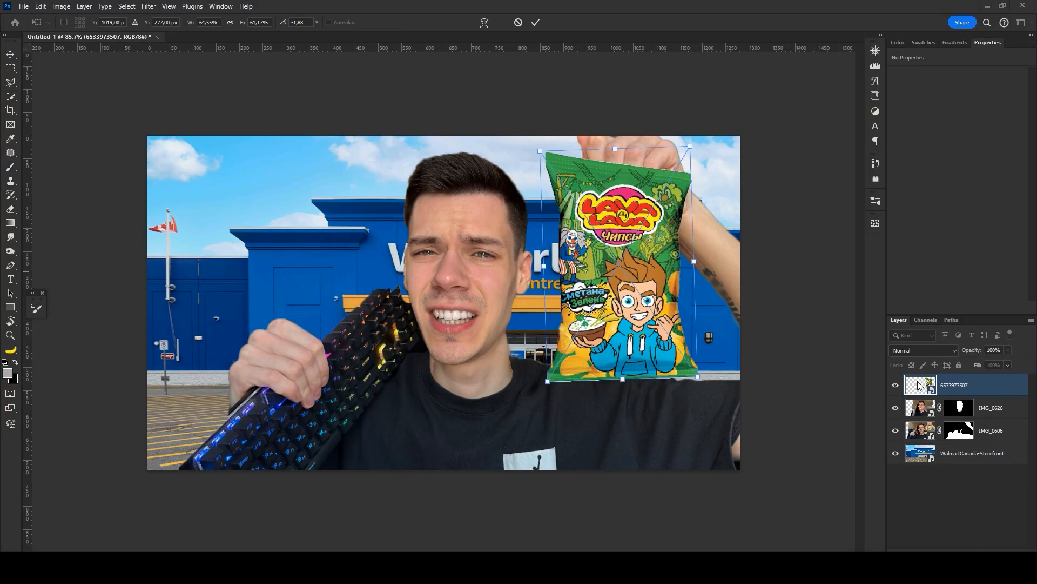
Step: Warp the chips bag by pulling its upper-left corner downward, and apply the warp
{"action": "right_click", "coordinate": [606, 276]}
{"action": "left_click", "coordinate": [638, 358]}
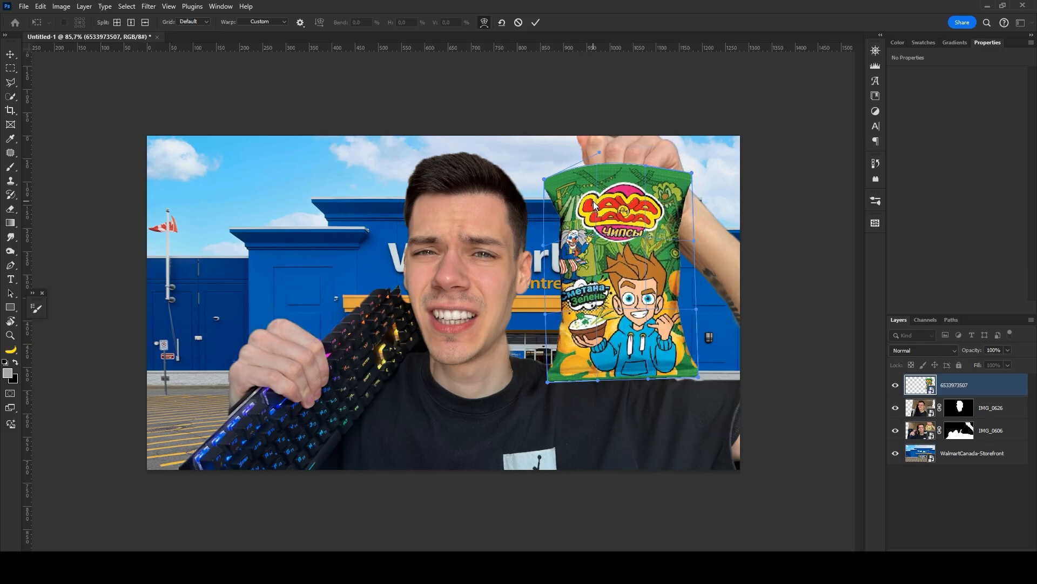
{"action": "left_click_drag", "start_coordinate": [540, 151], "coordinate": [536, 177]}
{"action": "scroll", "coordinate": [589, 270], "scroll_direction": "down", "scroll_amount": 2}
{"action": "key", "text": "Return"}
{"action": "scroll", "coordinate": [375, 322], "scroll_direction": "down", "scroll_amount": 3}
{"action": "scroll", "coordinate": [375, 322], "scroll_direction": "up", "scroll_amount": 3}
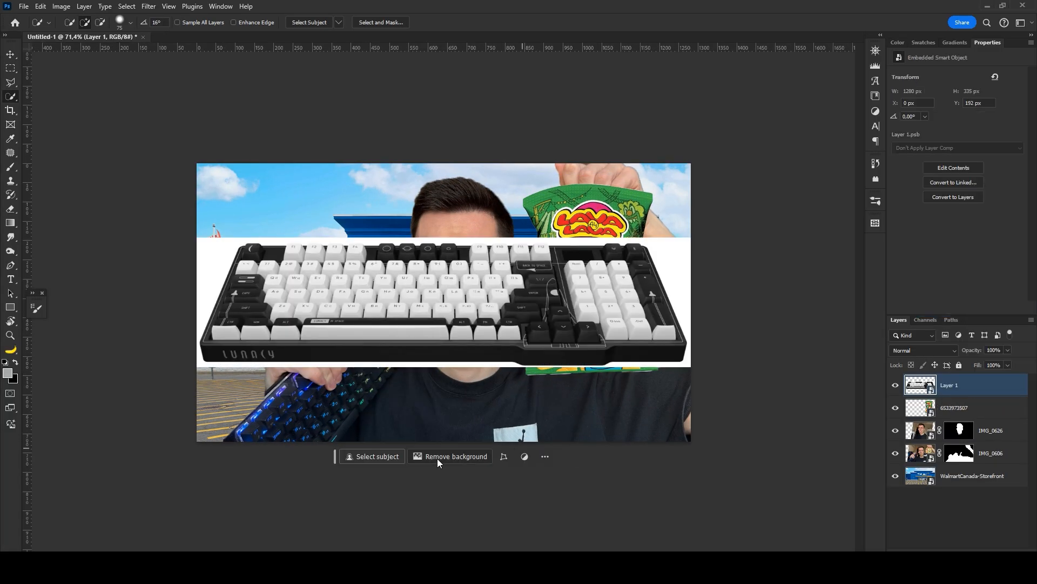
Step: Brush the whole keyboard into its cutout with Select and Mask and output it as a layer mask
{"action": "key", "text": "ctrl+alt+r"}
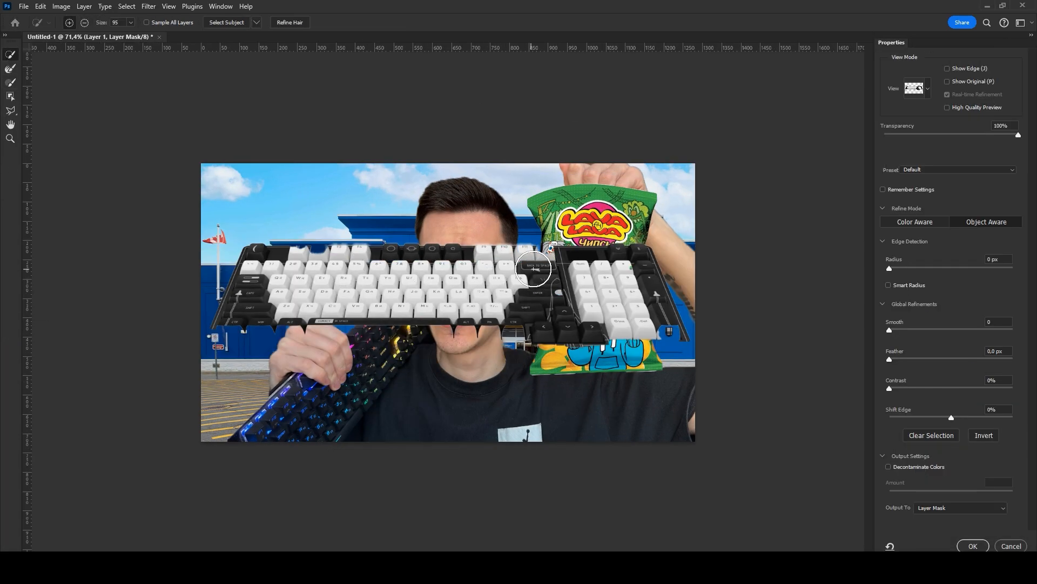
{"action": "left_click_drag", "start_coordinate": [234, 316], "coordinate": [202, 299]}
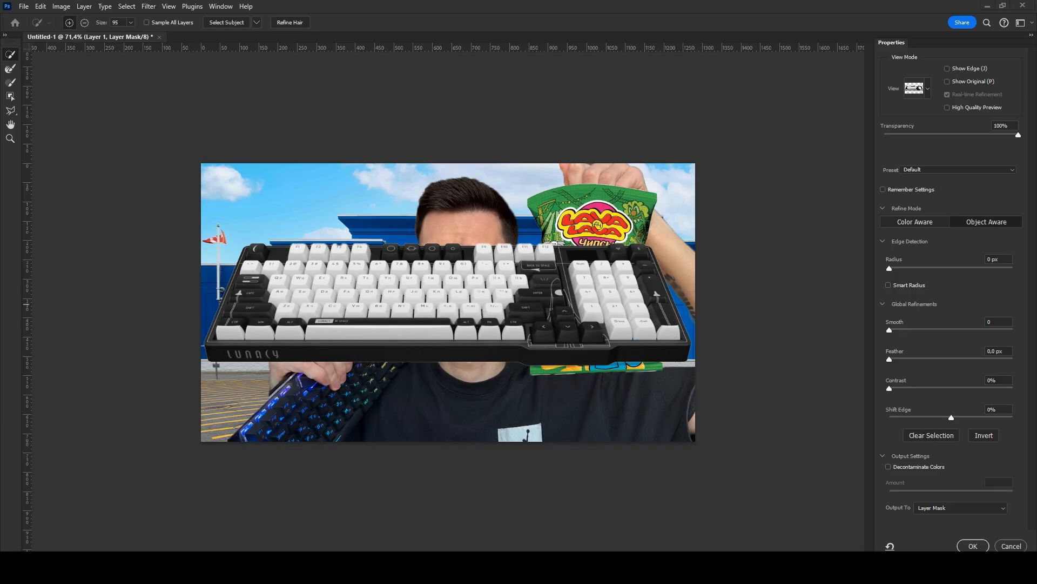
{"action": "key", "text": "Return"}
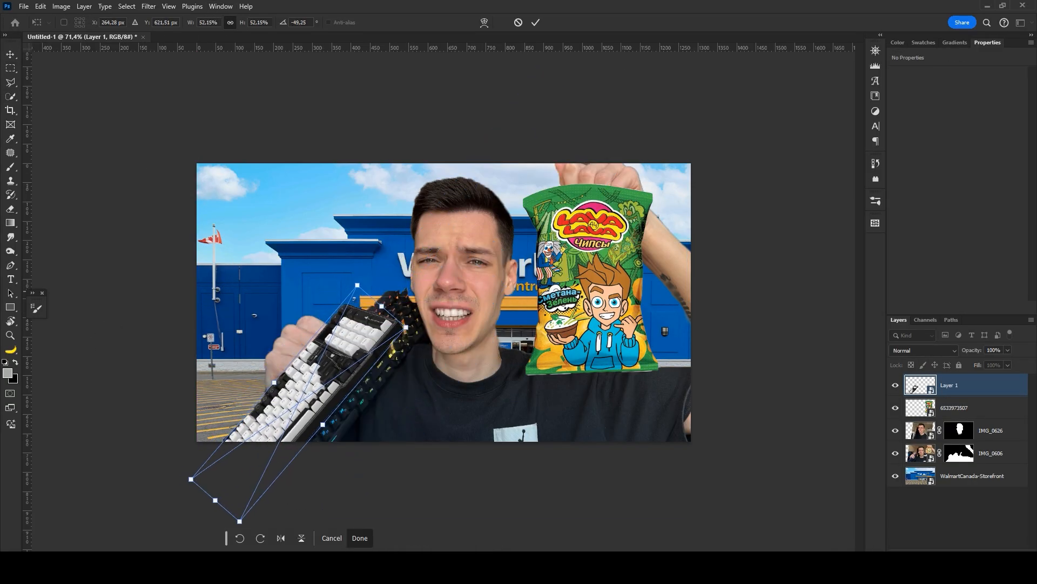
Step: Rotate and enlarge the keyboard cutout to cover the old keyboard, and paste the MrBeast sign image
{"action": "mouse_move", "coordinate": [416, 305]}
{"action": "left_mouse_down"}
{"action": "mouse_move", "coordinate": [440, 320]}
{"action": "mouse_move", "coordinate": [419, 297]}
{"action": "mouse_move", "coordinate": [459, 303]}
{"action": "left_mouse_up"}
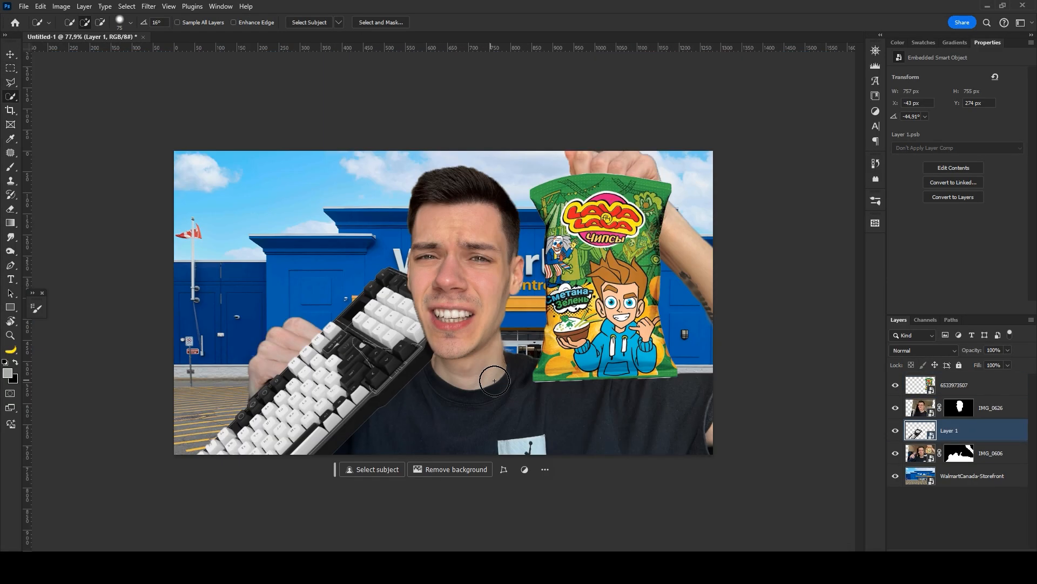
{"action": "scroll", "coordinate": [495, 381], "scroll_direction": "up", "scroll_amount": 2}
{"action": "scroll", "coordinate": [495, 381], "scroll_direction": "down", "scroll_amount": 5}
{"action": "key", "text": "ctrl+v"}
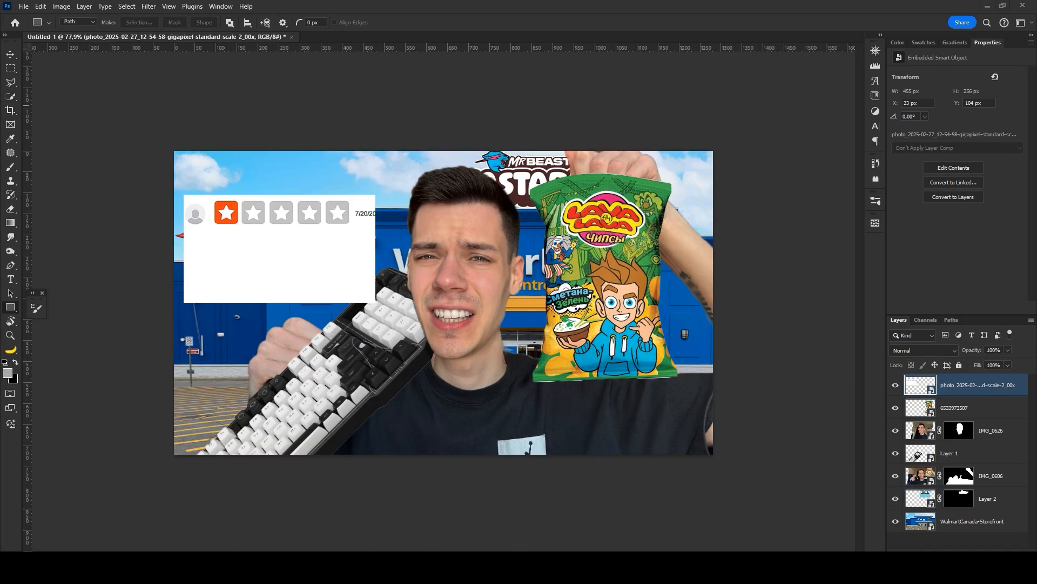
Step: Draw a rectangular path about 450 by 255 px around the white review card and turn it into a selection
{"action": "scroll", "coordinate": [444, 303], "scroll_direction": "up", "scroll_amount": 3}
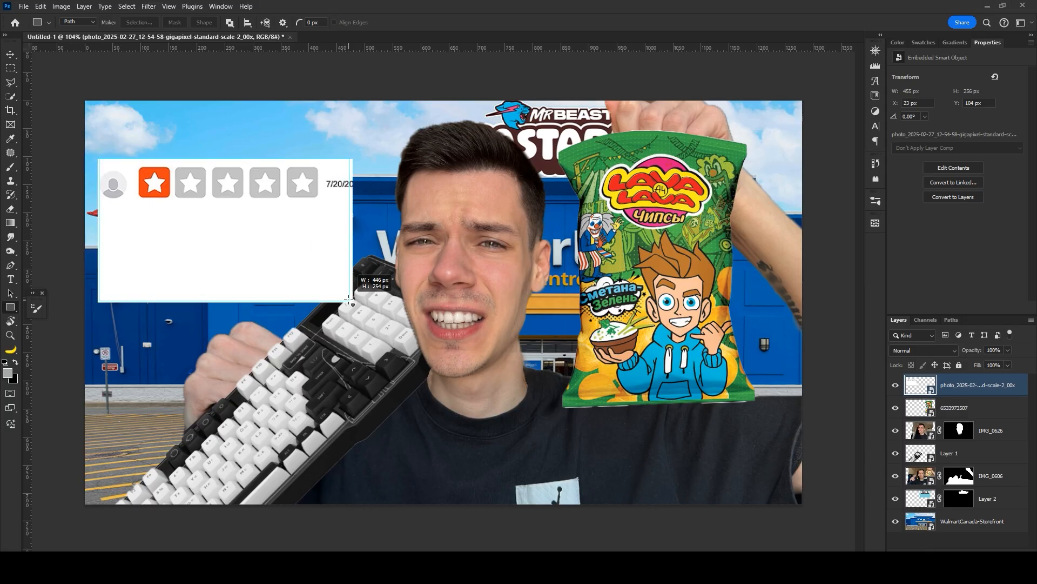
{"action": "left_click_drag", "start_coordinate": [348, 299], "coordinate": [351, 300]}
{"action": "right_click", "coordinate": [335, 270]}
{"action": "left_click", "coordinate": [373, 311]}
{"action": "left_click", "coordinate": [551, 153]}
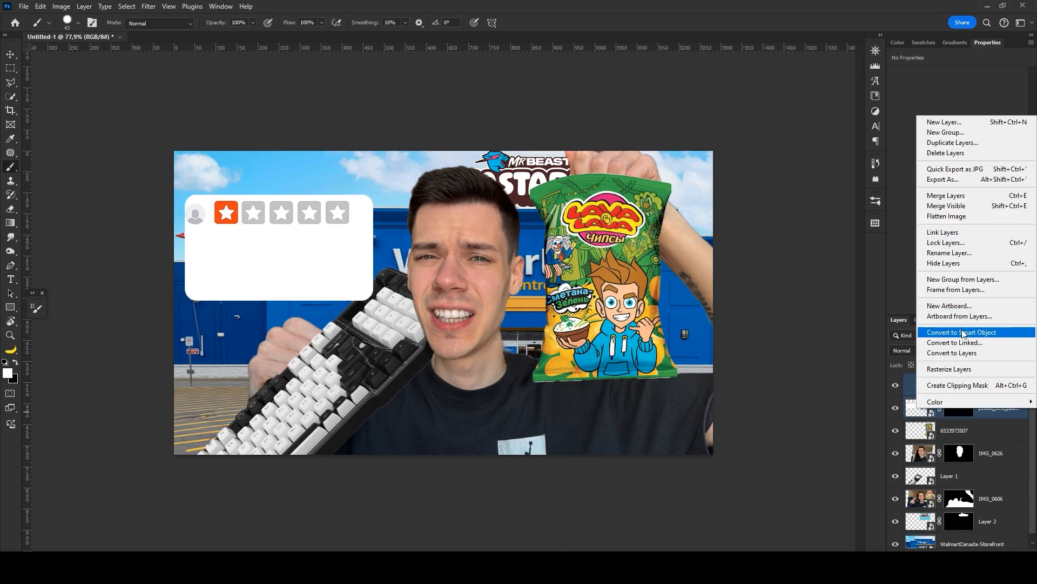
Step: Add the black text "OVER PRICE" in Arial below the stars on the review card
{"action": "left_click", "coordinate": [957, 331]}
{"action": "left_click", "coordinate": [10, 279]}
{"action": "left_click", "coordinate": [965, 385]}
{"action": "left_click", "coordinate": [232, 272]}
{"action": "type", "text": "OVER PRICE"}
{"action": "key", "text": "ctrl+a"}
{"action": "key", "text": "ctrl+BackSpace"}
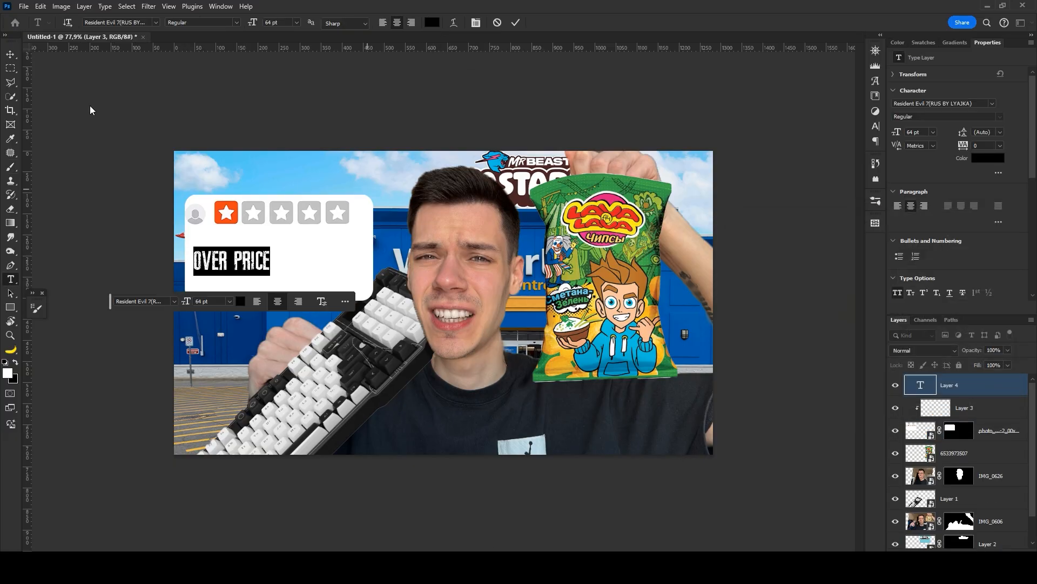
{"action": "left_click", "coordinate": [156, 23]}
{"action": "left_click", "coordinate": [142, 23]}
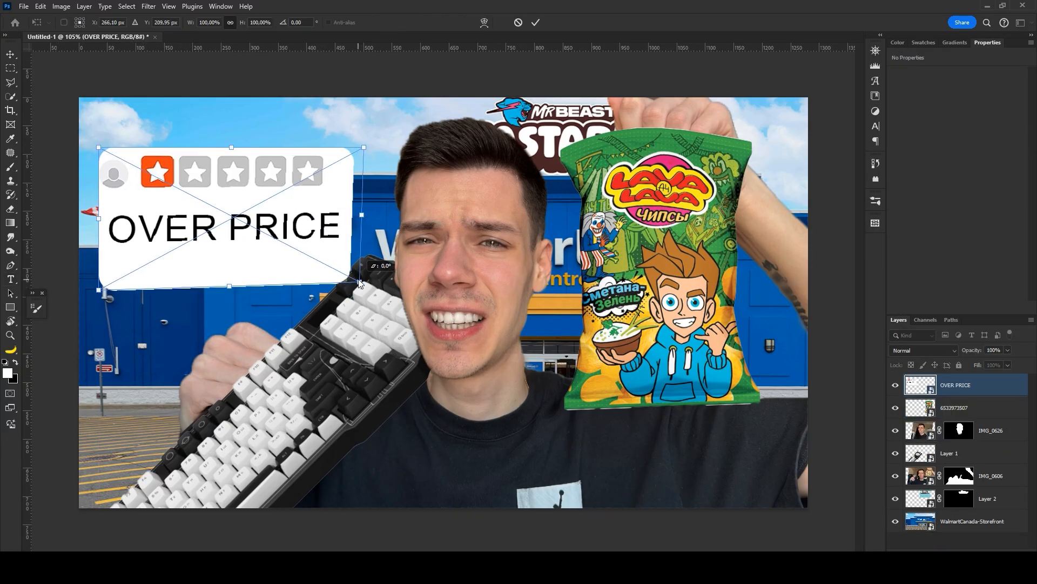
Step: Distort the OVER PRICE card in perspective by moving its corners so its lower edge slants upward toward the face
{"action": "key", "text": "ctrl+t"}
{"action": "left_click_drag", "start_coordinate": [382, 271], "coordinate": [373, 254]}
{"action": "left_click_drag", "start_coordinate": [91, 291], "coordinate": [99, 312]}
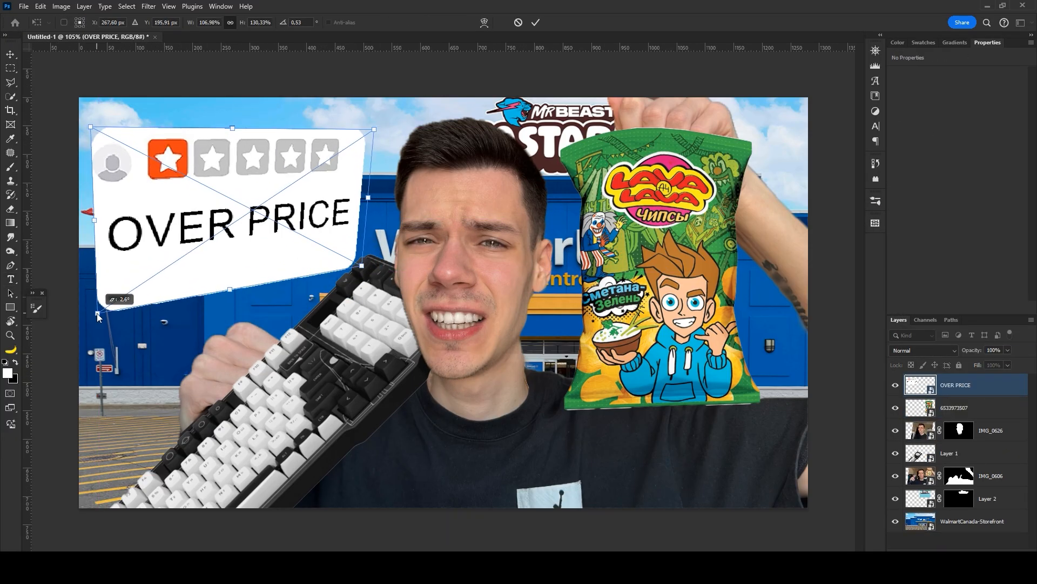
{"action": "left_click_drag", "start_coordinate": [91, 127], "coordinate": [89, 145]}
{"action": "left_click_drag", "start_coordinate": [308, 189], "coordinate": [298, 193]}
{"action": "key", "text": "Return"}
Step: Apply a Camera Raw preset to the IMG_0606 layer and set its Vibrance to +25
{"action": "double_click", "coordinate": [921, 454]}
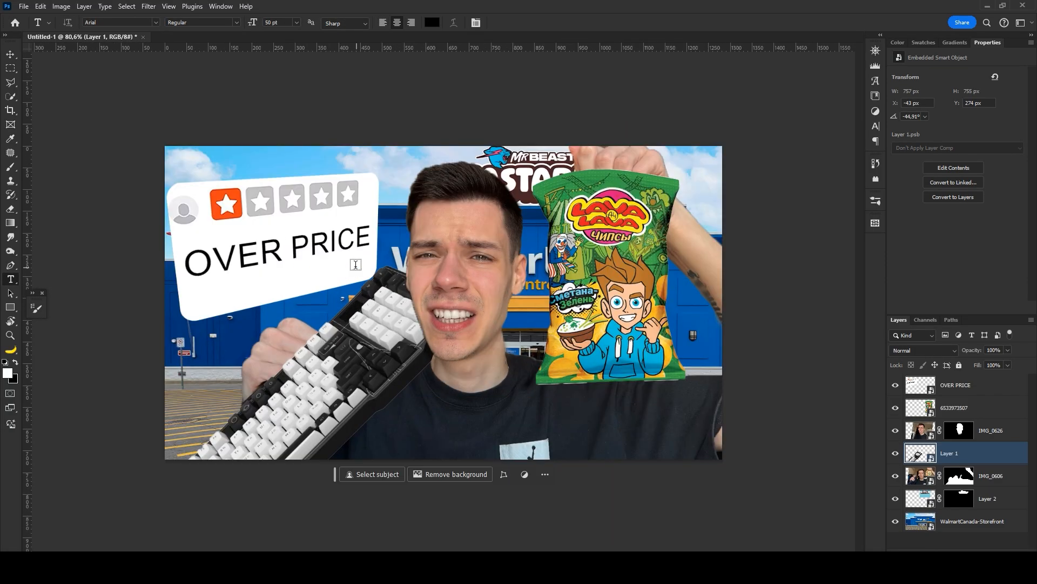
{"action": "left_click", "coordinate": [992, 475]}
{"action": "left_click", "coordinate": [148, 6]}
{"action": "left_click", "coordinate": [178, 89]}
{"action": "left_click", "coordinate": [886, 215]}
{"action": "left_click", "coordinate": [786, 504]}
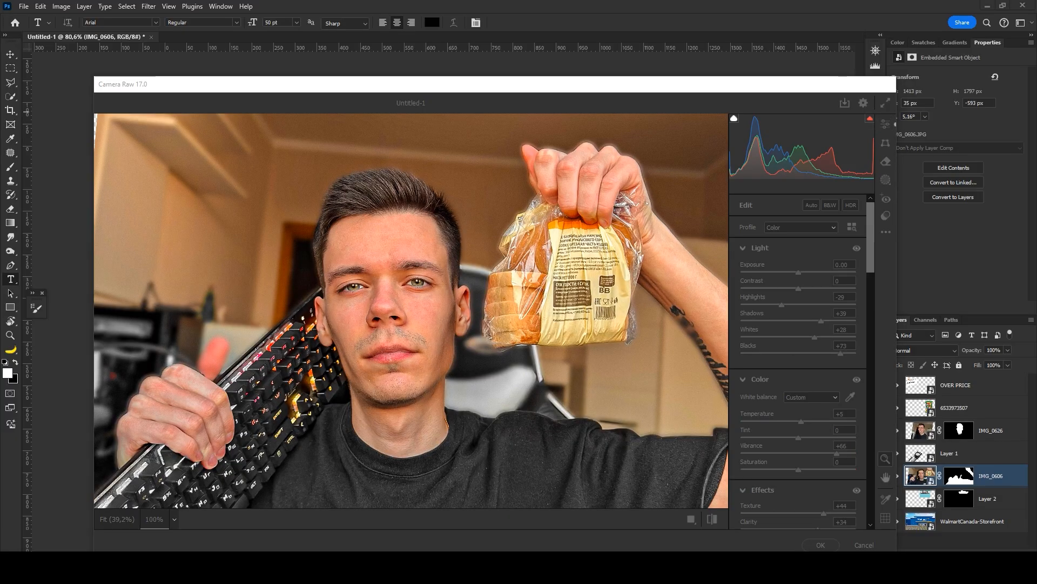
{"action": "left_click_drag", "start_coordinate": [837, 324], "coordinate": [814, 324]}
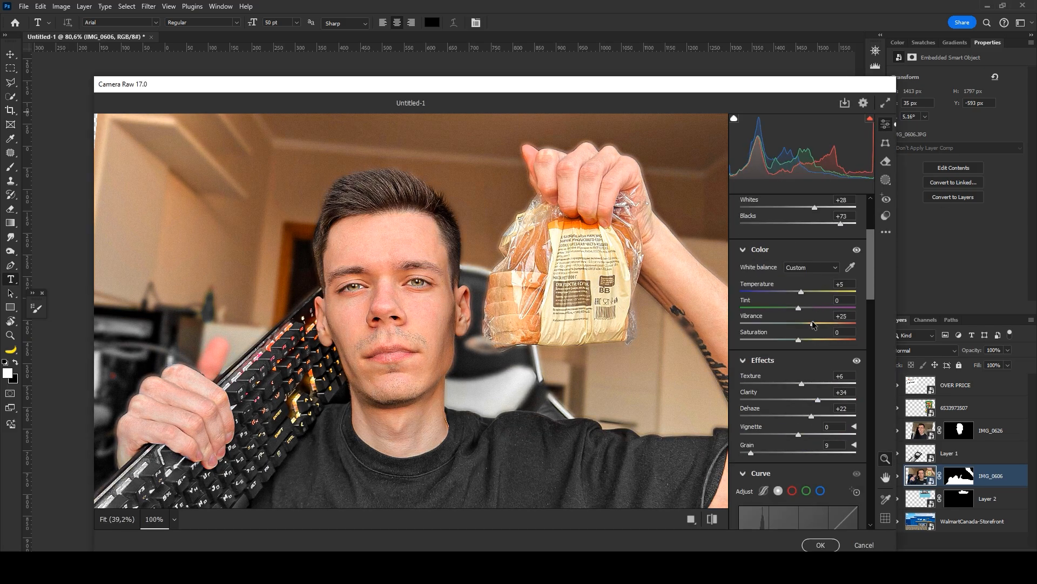
{"action": "scroll", "coordinate": [807, 389], "scroll_direction": "down", "scroll_amount": 15}
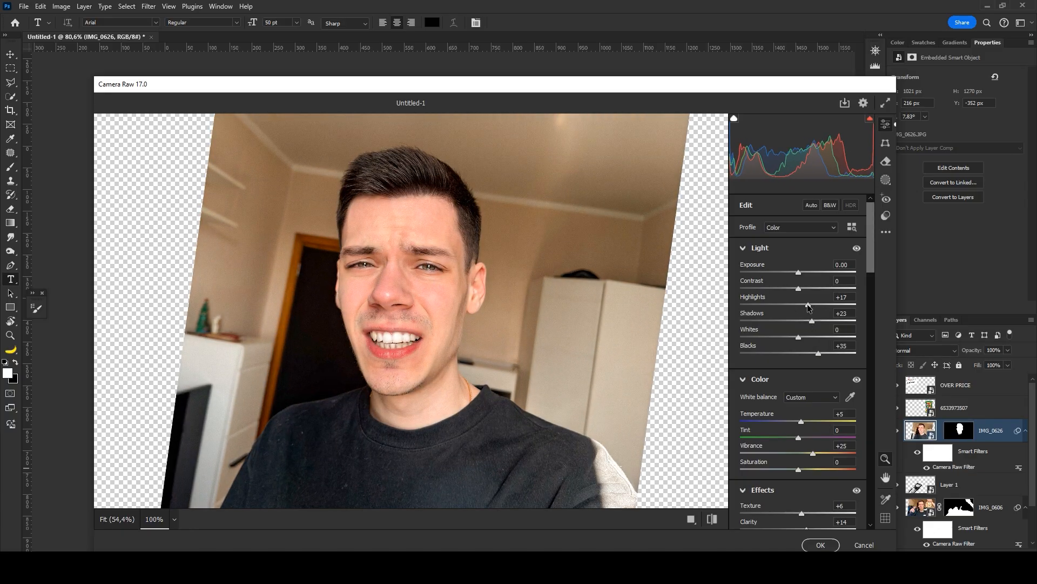
Step: Raise Clarity for the IMG_0626 face layer in the Camera Raw Filter and apply it
{"action": "scroll", "coordinate": [808, 325], "scroll_direction": "down", "scroll_amount": 2}
{"action": "left_click_drag", "start_coordinate": [806, 467], "coordinate": [816, 467]}
{"action": "scroll", "coordinate": [810, 432], "scroll_direction": "down", "scroll_amount": 8}
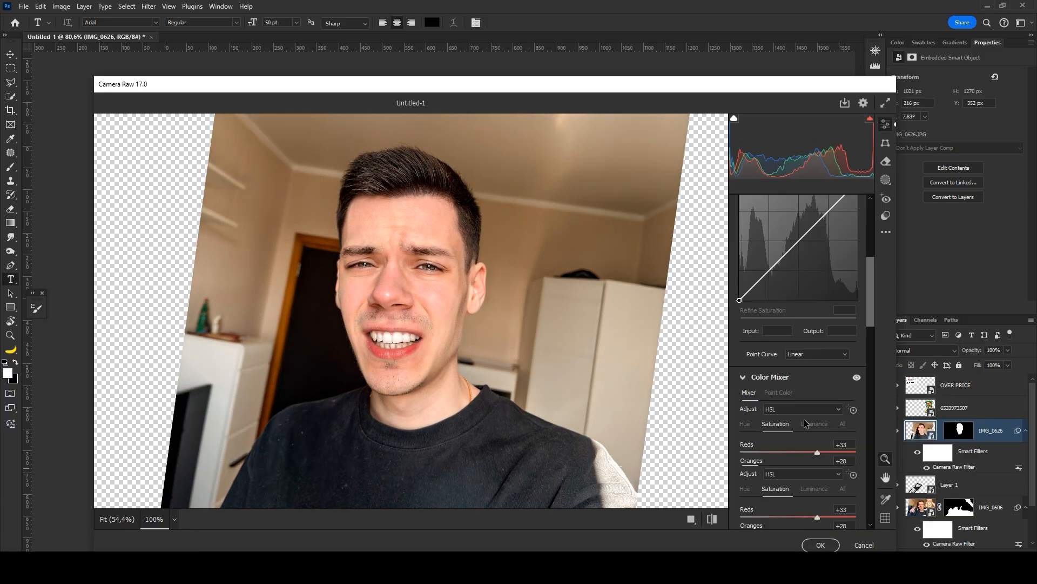
{"action": "scroll", "coordinate": [425, 254], "scroll_direction": "up", "scroll_amount": 3}
{"action": "scroll", "coordinate": [783, 432], "scroll_direction": "down", "scroll_amount": 12}
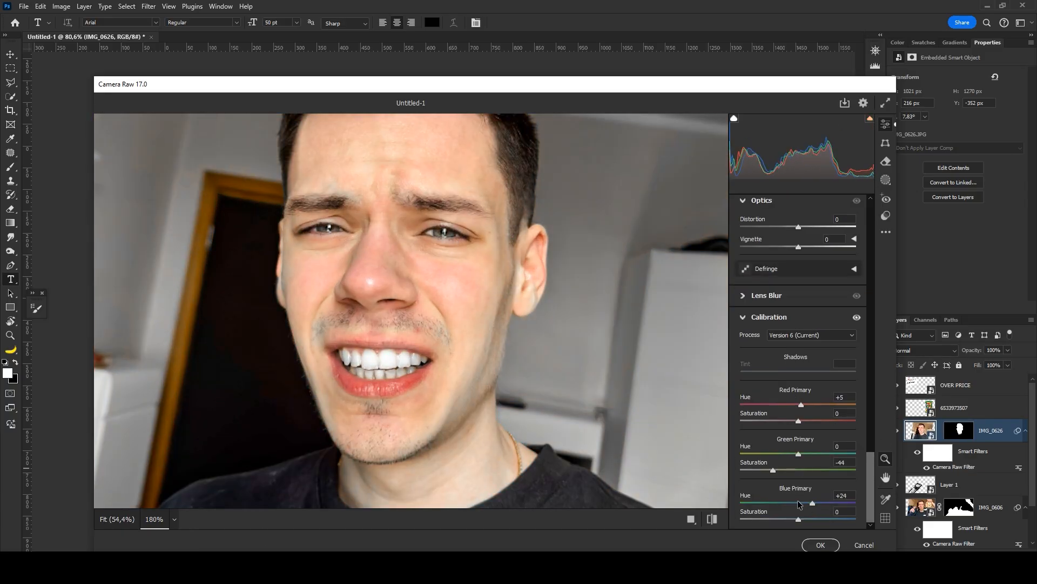
{"action": "key", "text": "b"}
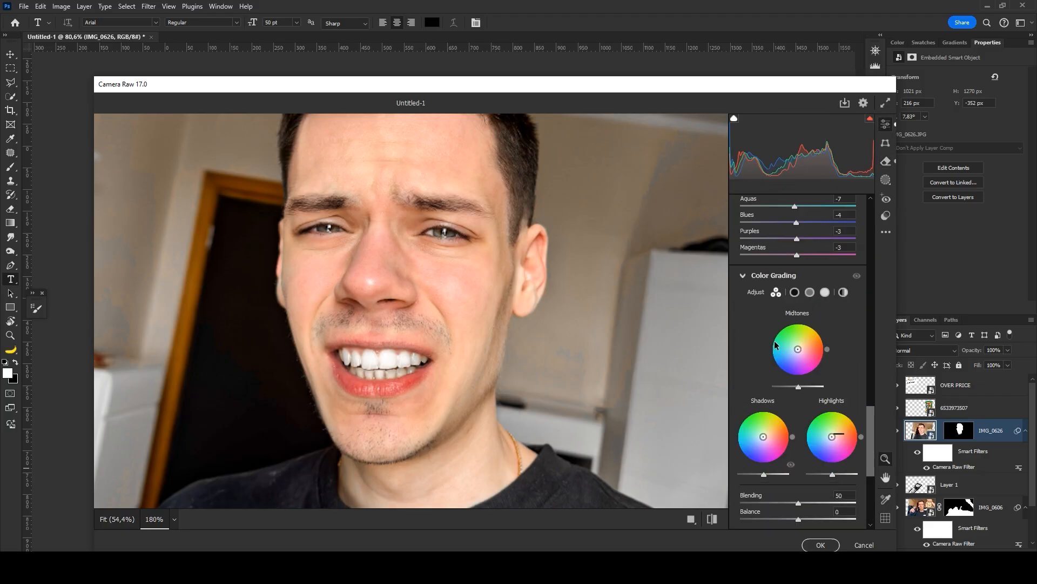
{"action": "left_click", "coordinate": [821, 544]}
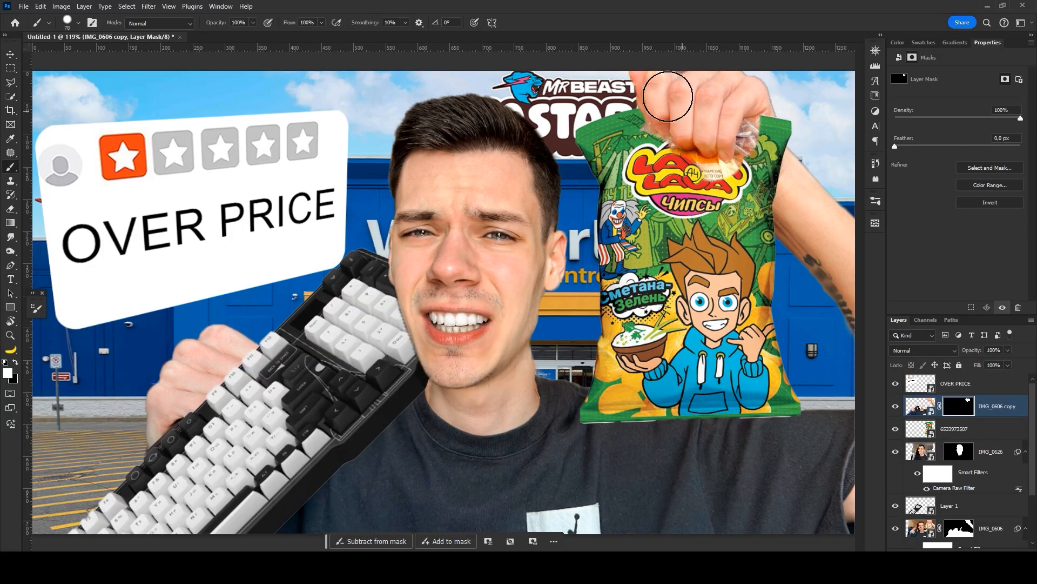
Step: Mask out the old bread bag around the fingers on the IMG_0606 copy so the hand grips the chips bag
{"action": "scroll", "coordinate": [643, 118], "scroll_direction": "up", "scroll_amount": 5}
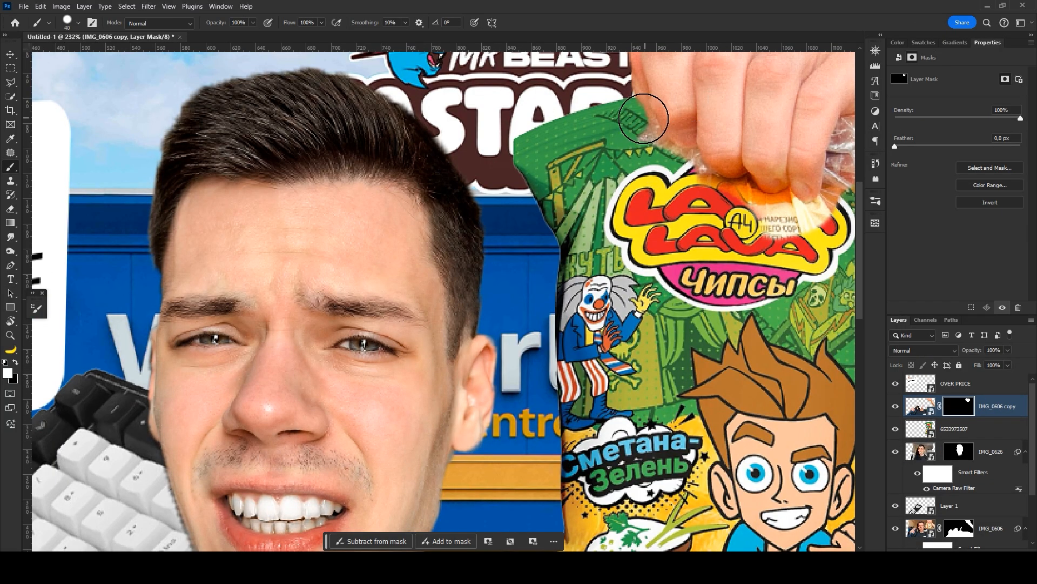
{"action": "key", "text": "x"}
{"action": "left_click_drag", "start_coordinate": [643, 117], "coordinate": [694, 163]}
{"action": "scroll", "coordinate": [693, 163], "scroll_direction": "right", "scroll_amount": 5}
{"action": "right_click", "coordinate": [614, 145]}
{"action": "left_click_drag", "start_coordinate": [746, 199], "coordinate": [700, 199]}
{"action": "mouse_move", "coordinate": [574, 125]}
{"action": "left_mouse_down"}
{"action": "mouse_move", "coordinate": [554, 175]}
{"action": "mouse_move", "coordinate": [485, 203]}
{"action": "left_mouse_up"}
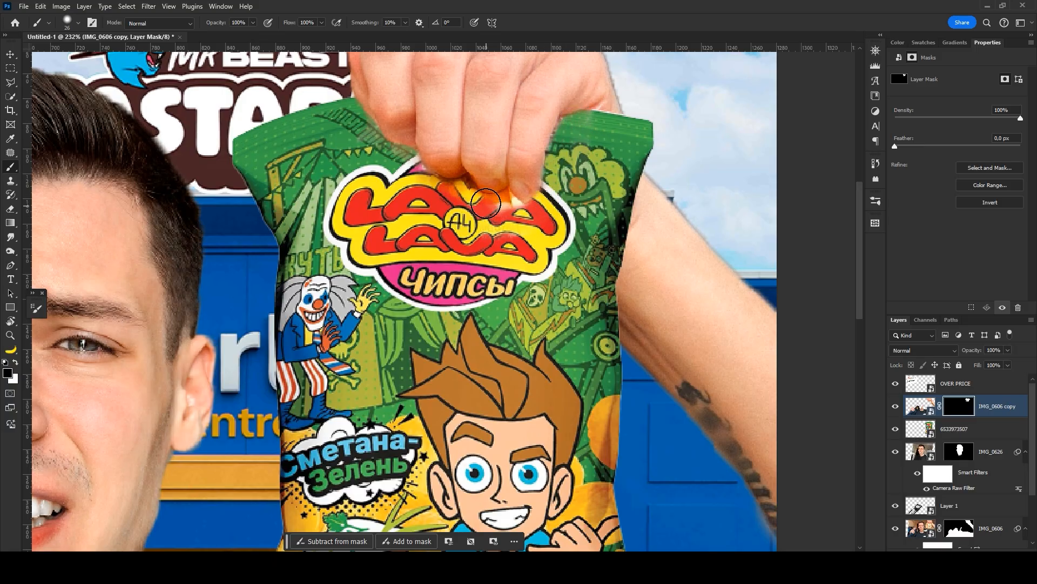
{"action": "key", "text": "x"}
Step: Reveal the hand over the keyboard on the IMG_0606 copy's mask, and set the brush size to 32 px
{"action": "scroll", "coordinate": [588, 174], "scroll_direction": "down", "scroll_amount": 8}
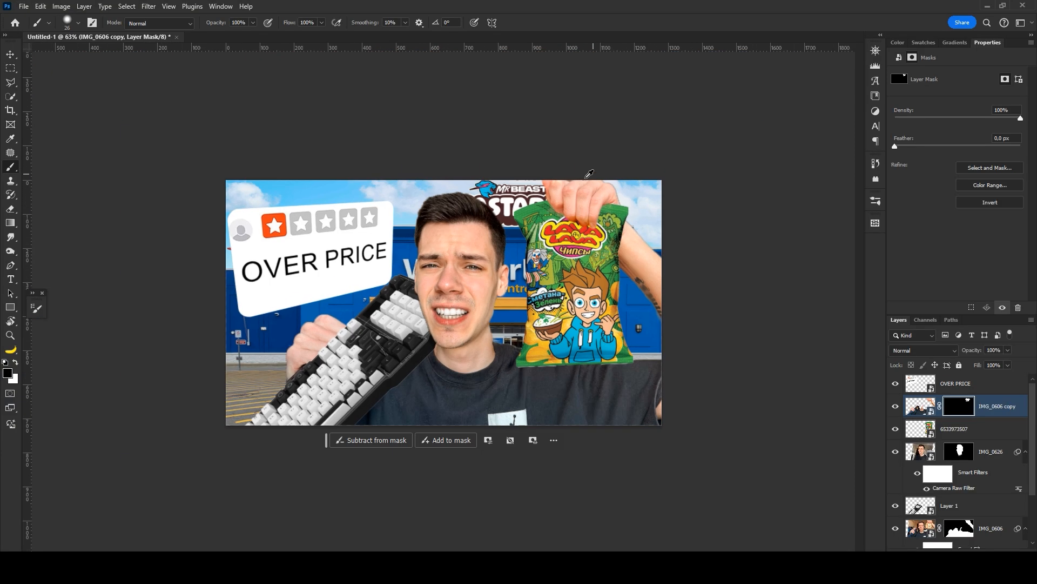
{"action": "scroll", "coordinate": [227, 386], "scroll_direction": "up", "scroll_amount": 6}
{"action": "key", "text": "x"}
{"action": "mouse_move", "coordinate": [234, 403]}
{"action": "left_mouse_down"}
{"action": "mouse_move", "coordinate": [263, 367]}
{"action": "mouse_move", "coordinate": [247, 387]}
{"action": "left_mouse_up"}
{"action": "right_click", "coordinate": [318, 376]}
{"action": "left_click_drag", "start_coordinate": [399, 362], "coordinate": [390, 362]}
{"action": "type", "text": "32"}
{"action": "key", "text": "Return"}
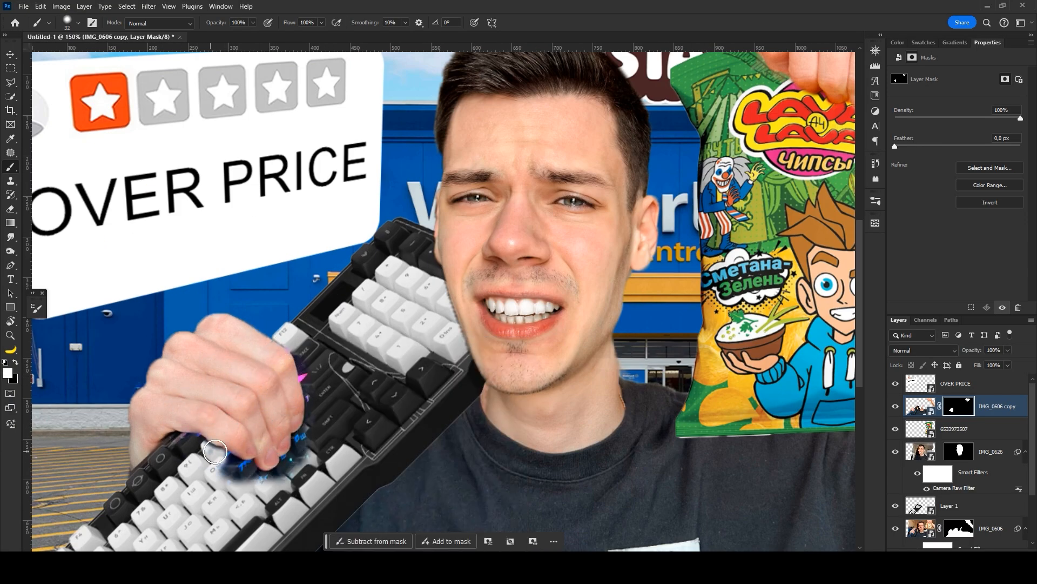
Step: Paint out the old keyboard remnants around the fingers on the IMG_0606 copy's mask with a smaller brush
{"action": "scroll", "coordinate": [330, 456], "scroll_direction": "up", "scroll_amount": 6}
{"action": "key", "text": "bracketleft"}
{"action": "key", "text": "bracketleft"}
{"action": "key", "text": "bracketleft"}
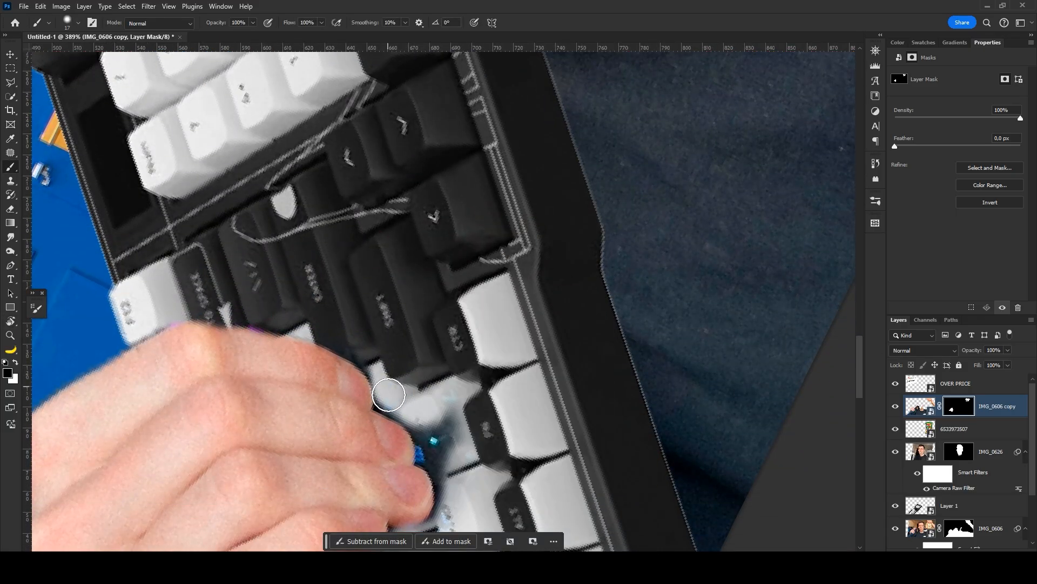
{"action": "left_click_drag", "start_coordinate": [389, 395], "coordinate": [424, 418]}
{"action": "right_click", "coordinate": [469, 419]}
{"action": "left_click_drag", "start_coordinate": [544, 363], "coordinate": [540, 364]}
{"action": "left_click_drag", "start_coordinate": [374, 375], "coordinate": [430, 433]}
{"action": "scroll", "coordinate": [452, 378], "scroll_direction": "down", "scroll_amount": 3}
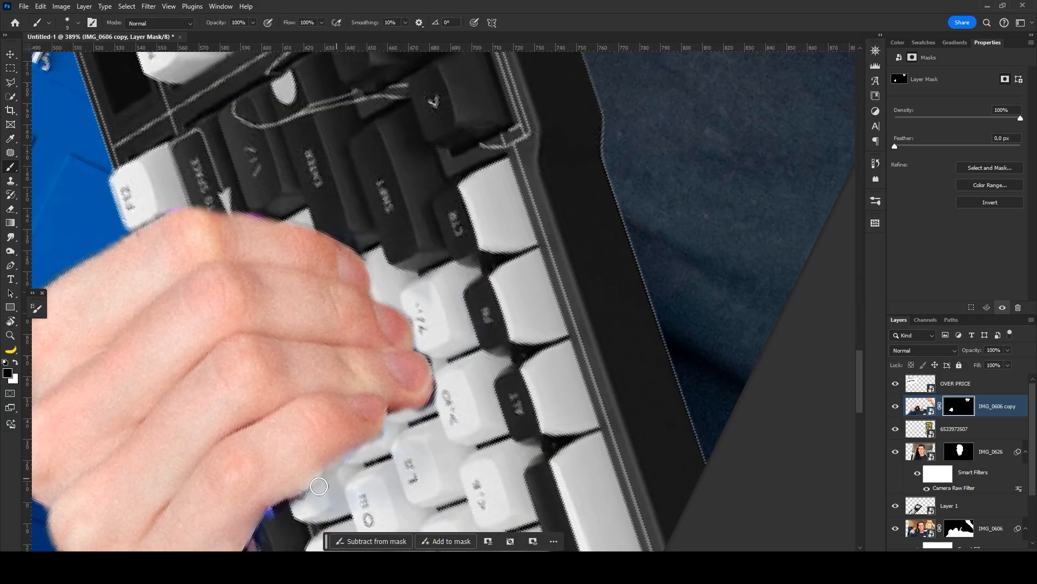
{"action": "scroll", "coordinate": [443, 297], "scroll_direction": "down", "scroll_amount": 3}
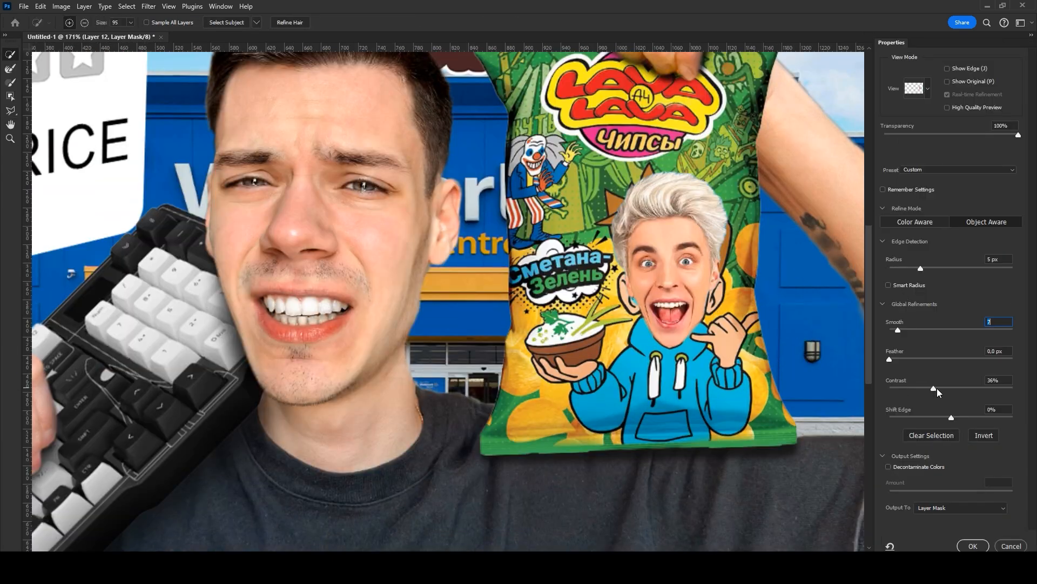
Step: Apply the Select and Mask refinement to the blond face with 5 px radius and 36% contrast, and to the IMG_0626 face mask
{"action": "key", "text": "Return"}
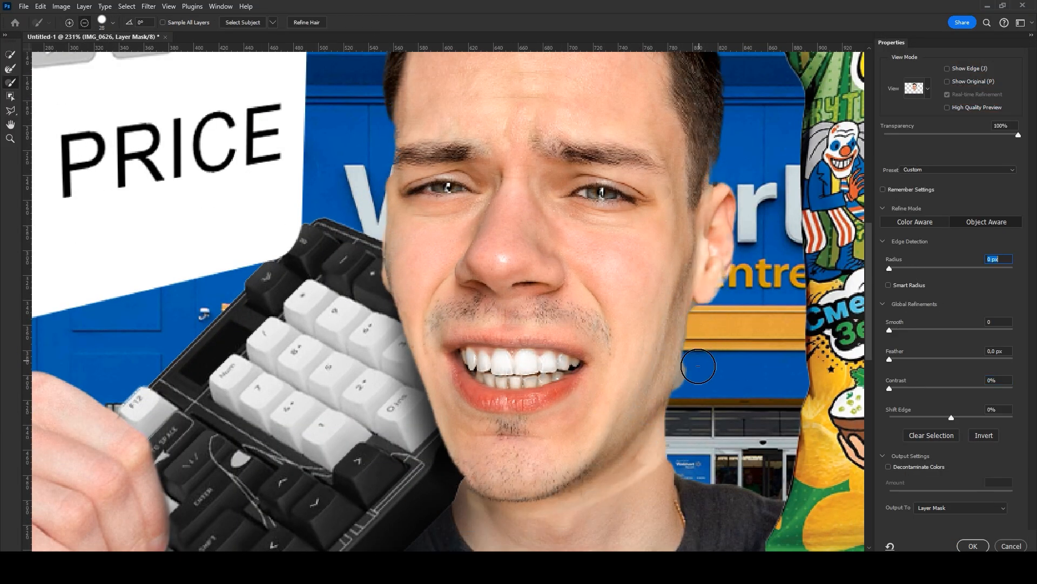
{"action": "key", "text": "Return"}
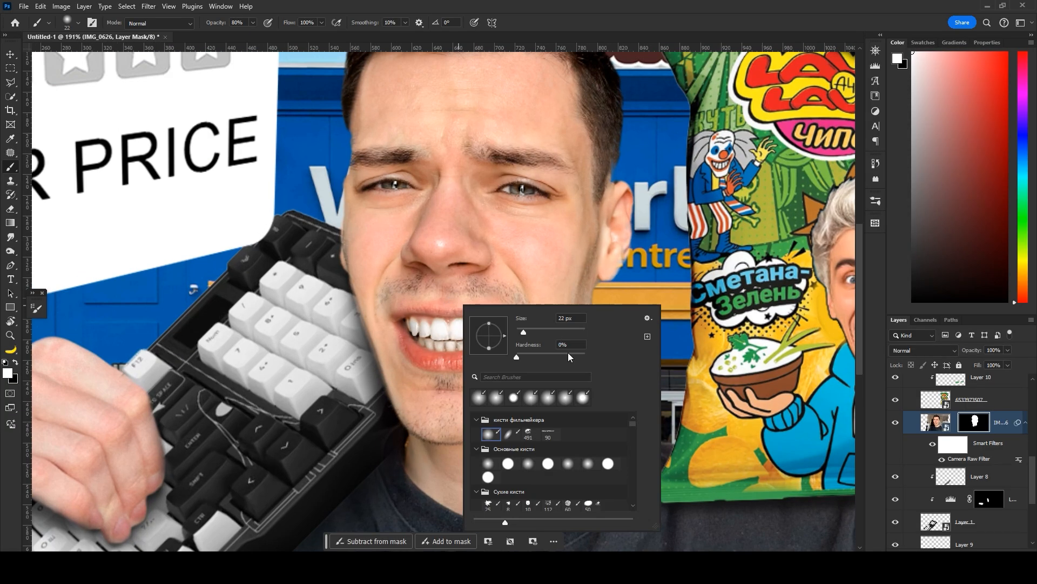
Step: Paint a black shadow on the neck under the chin on Layer 14 at 70% flow, then blend it with Multiply at 47% opacity
{"action": "key", "text": "Return"}
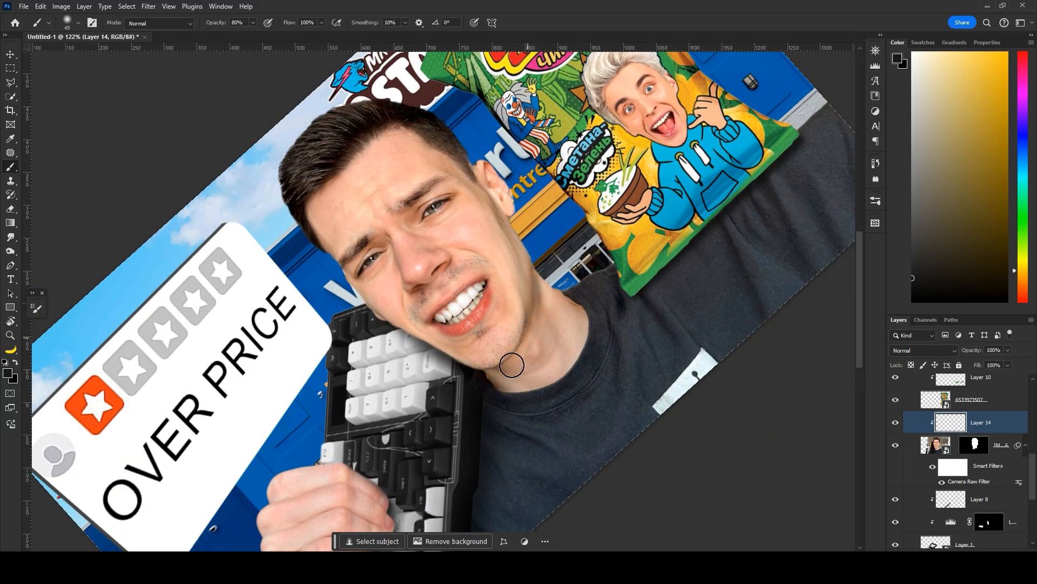
{"action": "key", "text": "shift+7"}
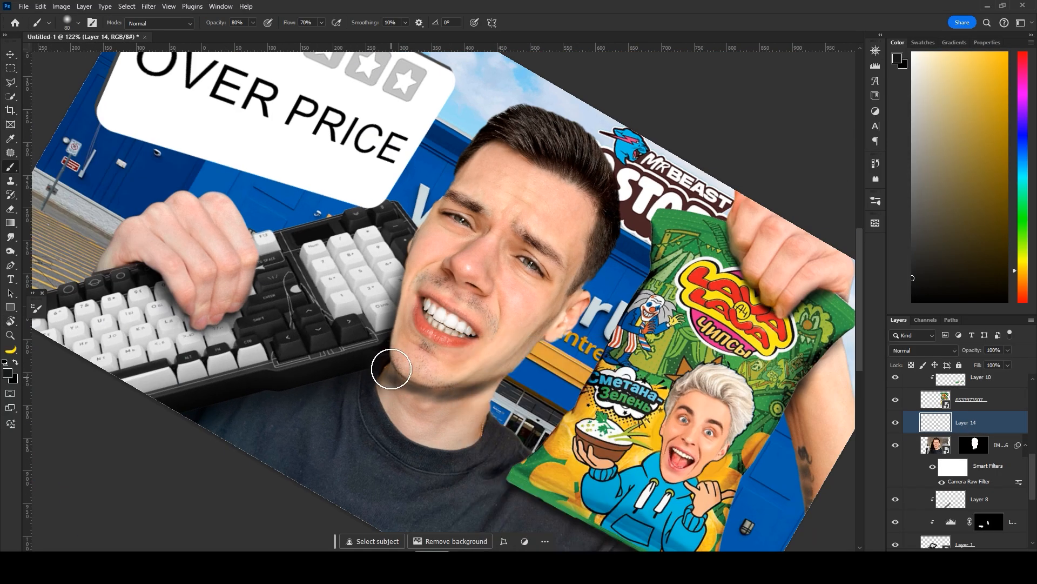
{"action": "left_click_drag", "start_coordinate": [412, 384], "coordinate": [478, 398]}
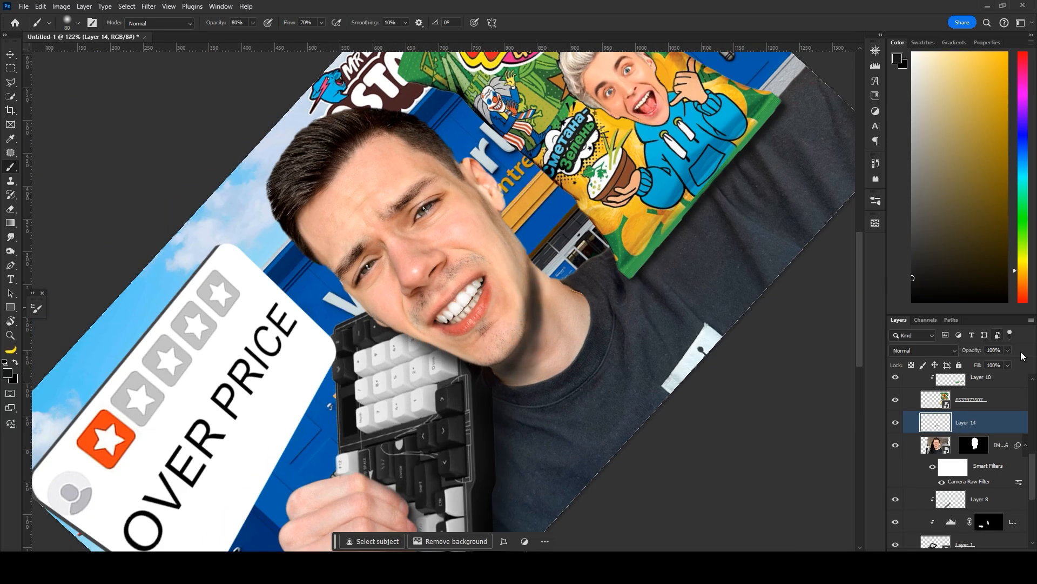
{"action": "left_click", "coordinate": [923, 350]}
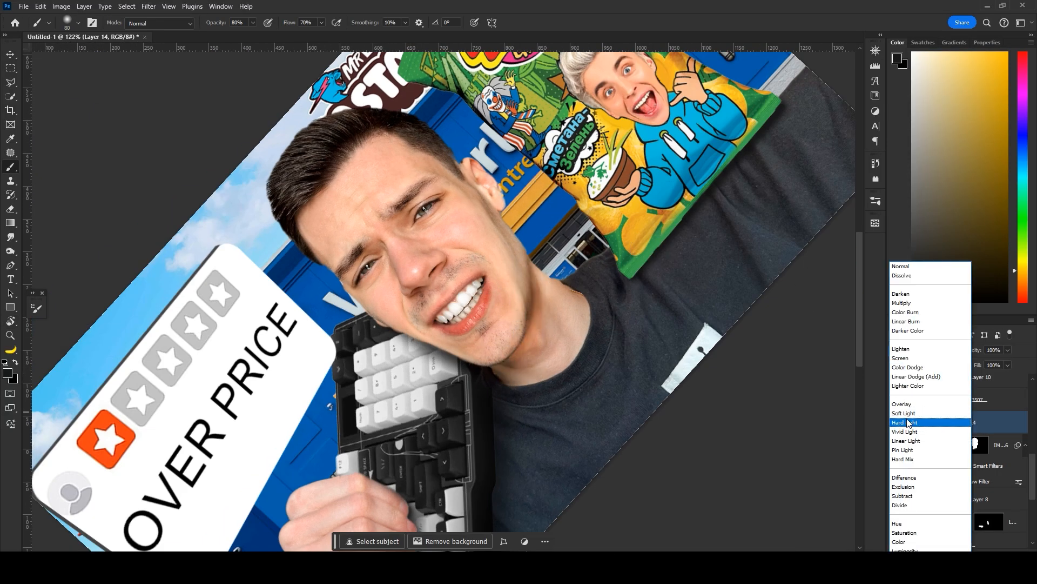
{"action": "left_click", "coordinate": [908, 301]}
{"action": "left_click_drag", "start_coordinate": [973, 351], "coordinate": [944, 351]}
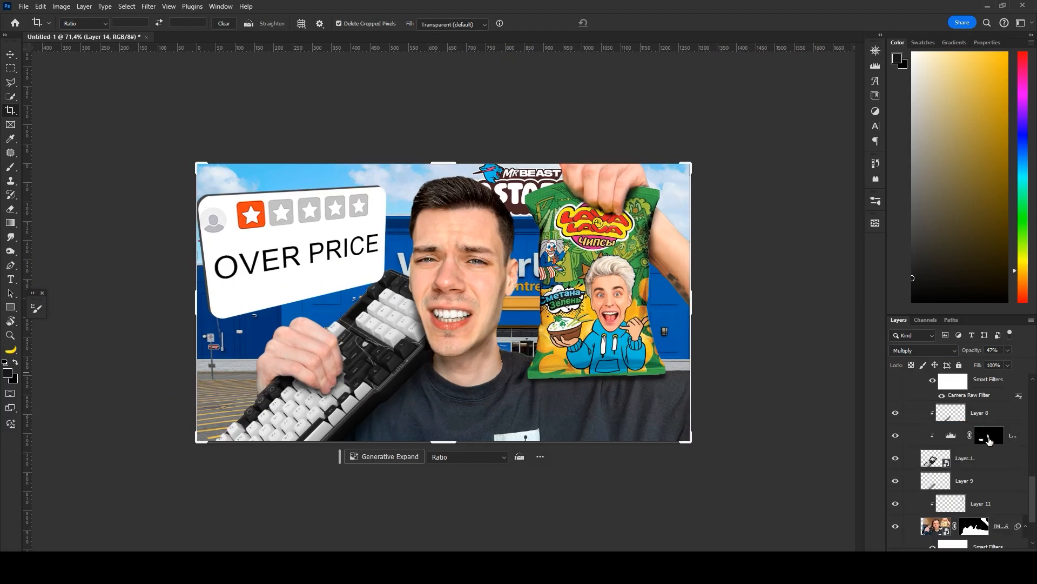
Step: Reposition the WalmartCanada-Storefront background and Layer 2 together behind the man
{"action": "scroll", "coordinate": [984, 435], "scroll_direction": "up", "scroll_amount": 6}
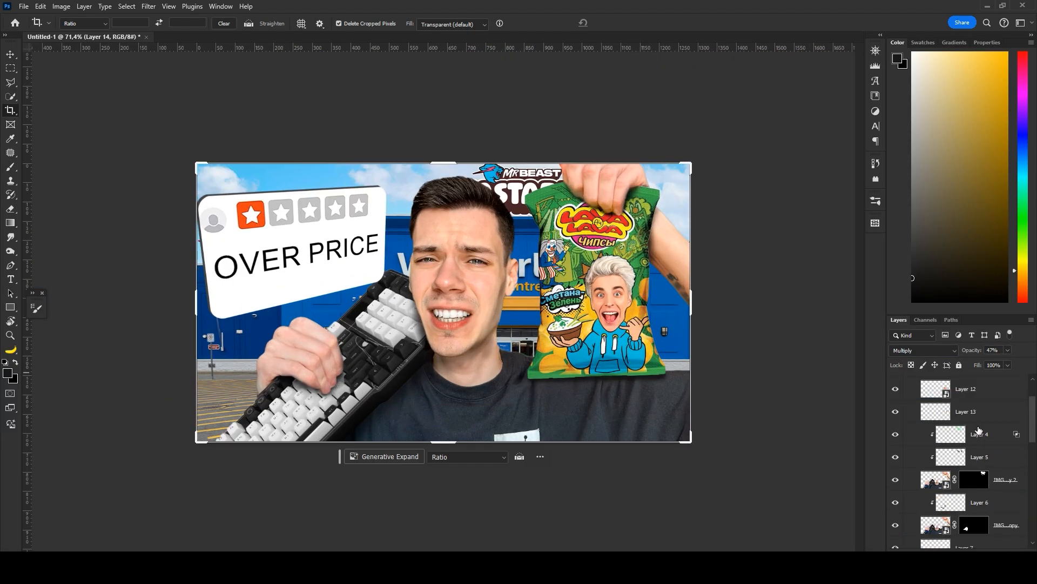
{"action": "scroll", "coordinate": [504, 303], "scroll_direction": "up", "scroll_amount": 3}
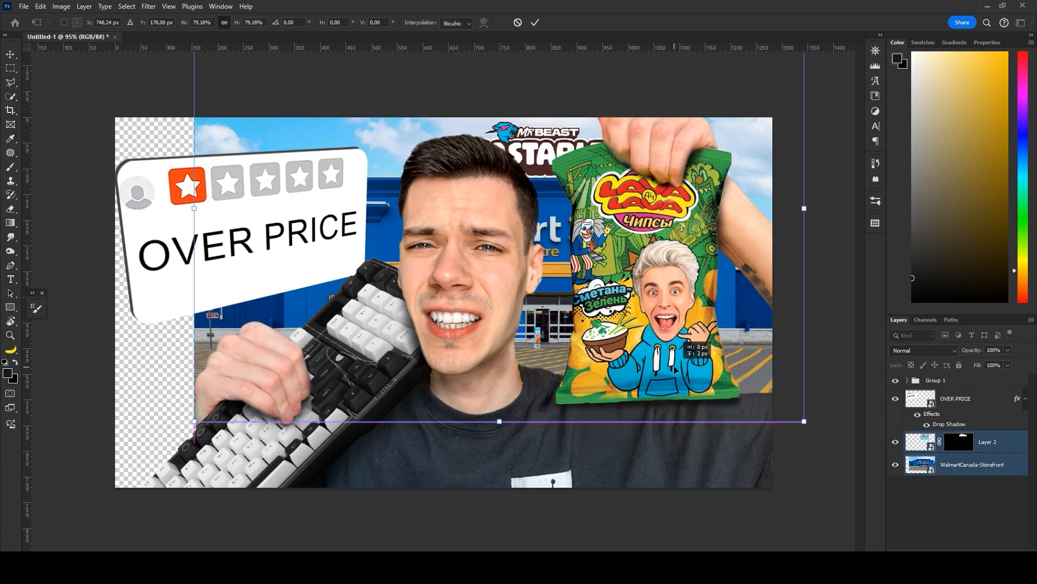
{"action": "left_click_drag", "start_coordinate": [270, 372], "coordinate": [270, 378]}
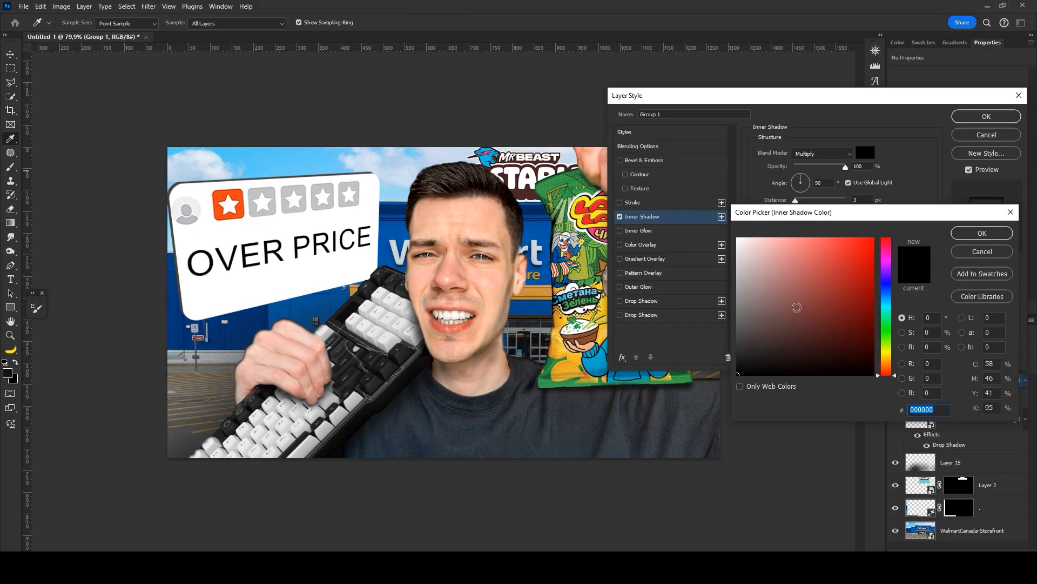
Step: Give Group 1 a white (ffffff) Inner Shadow in Normal mode, without global light, at 122° angle, 7 px distance and 16 px size
{"action": "type", "text": "ffffff"}
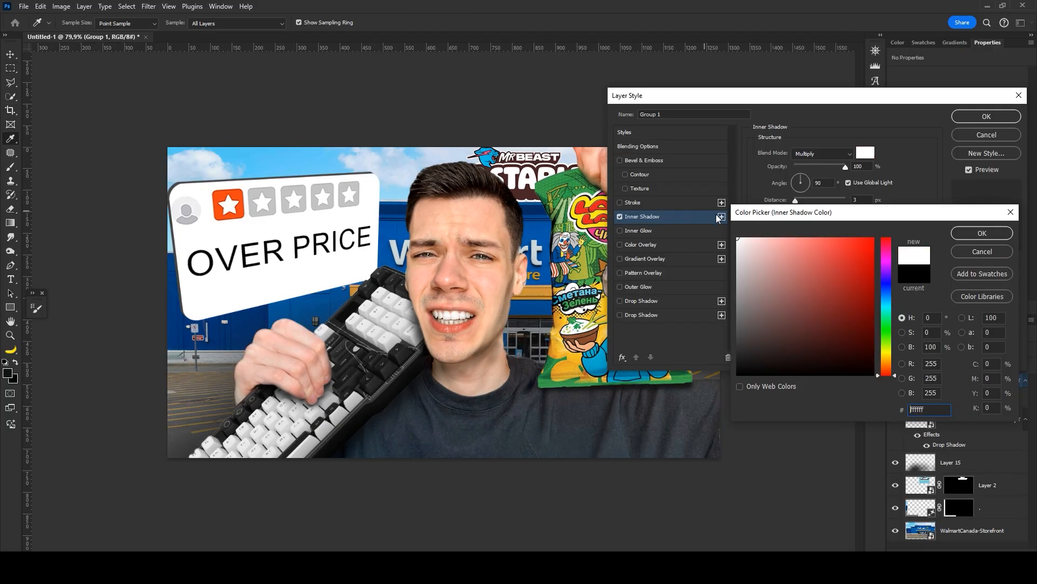
{"action": "left_click", "coordinate": [972, 234]}
{"action": "left_click", "coordinate": [824, 153]}
{"action": "left_click", "coordinate": [832, 166]}
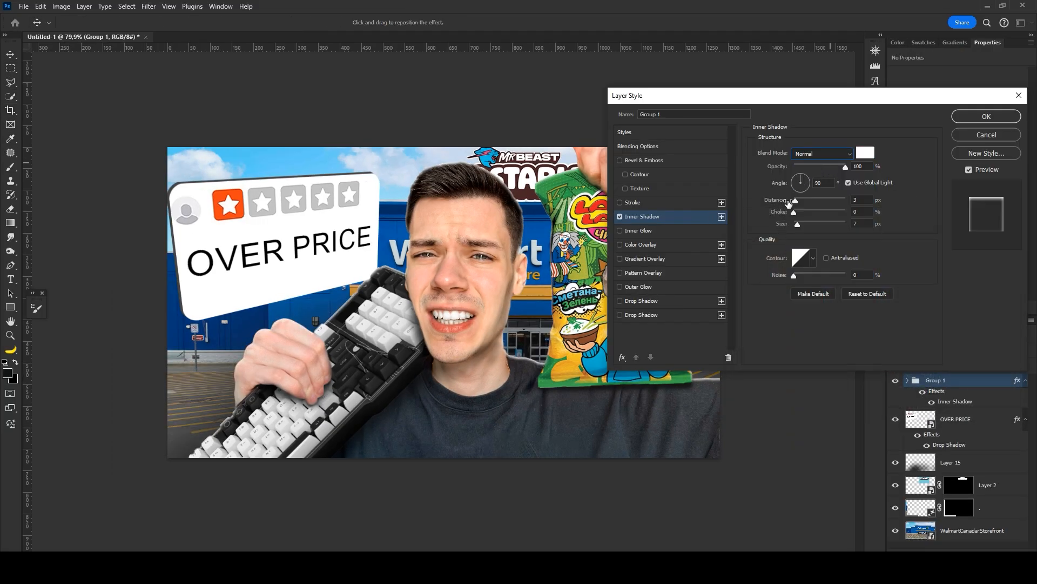
{"action": "left_click_drag", "start_coordinate": [797, 225], "coordinate": [802, 223]}
{"action": "left_click", "coordinate": [859, 187]}
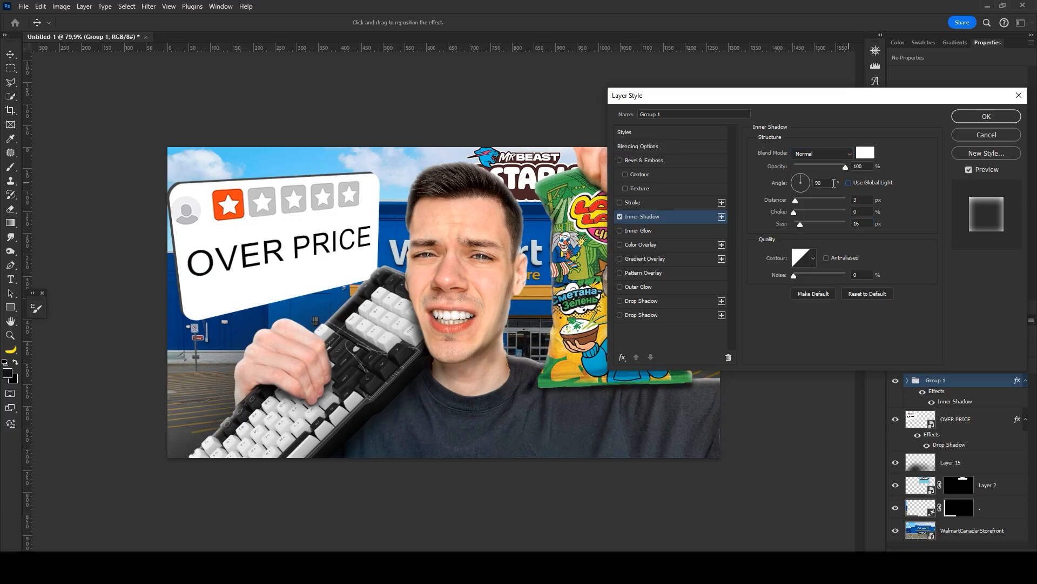
{"action": "left_click", "coordinate": [799, 180]}
{"action": "left_click", "coordinate": [798, 200]}
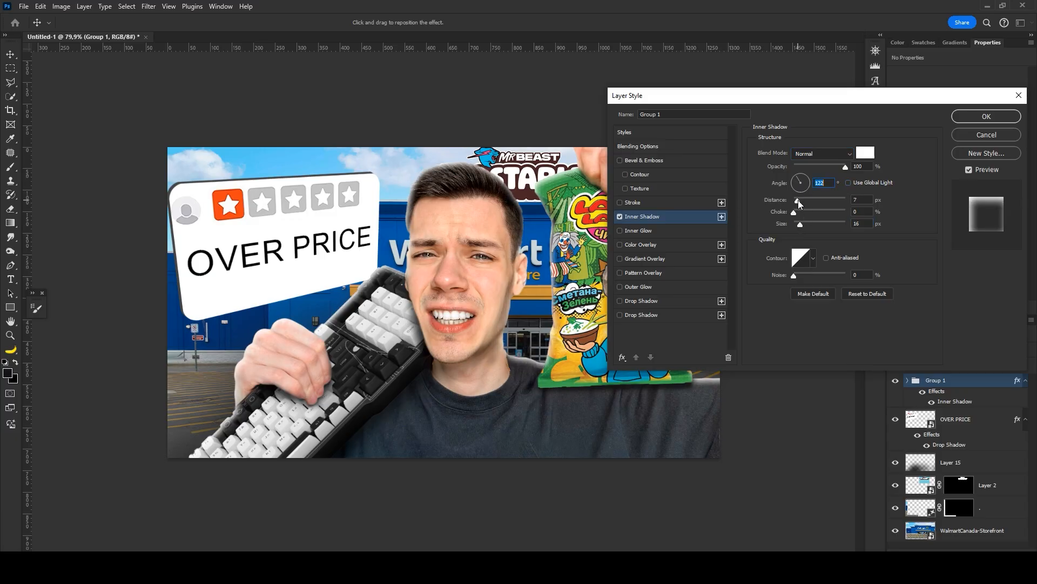
{"action": "left_click", "coordinate": [977, 116]}
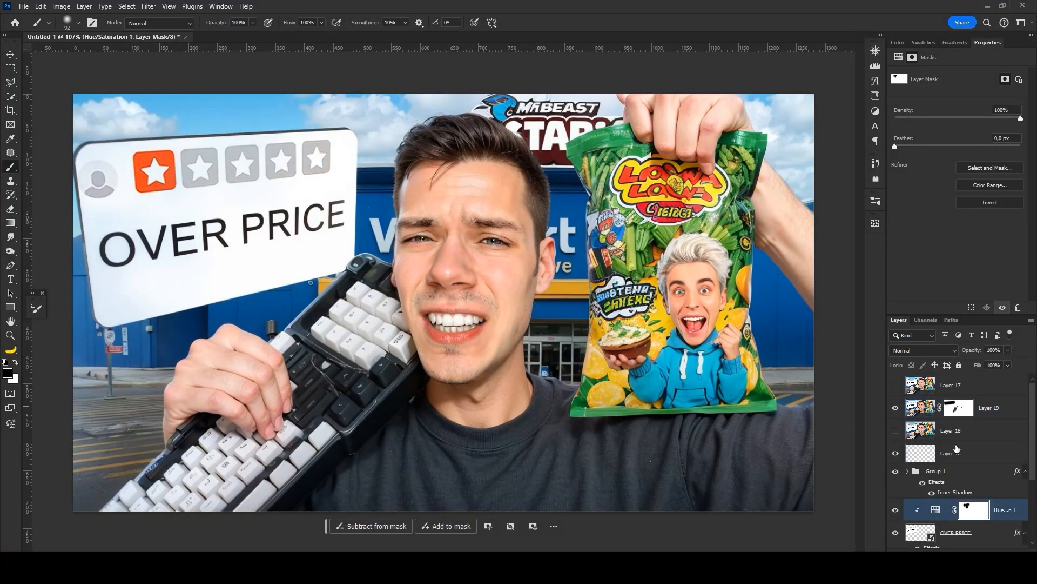
Step: Paint black on Layer 19's mask over the chips bag's bowl and artwork to bring back the original packaging
{"action": "left_click", "coordinate": [958, 407]}
{"action": "left_click_drag", "start_coordinate": [621, 333], "coordinate": [634, 372]}
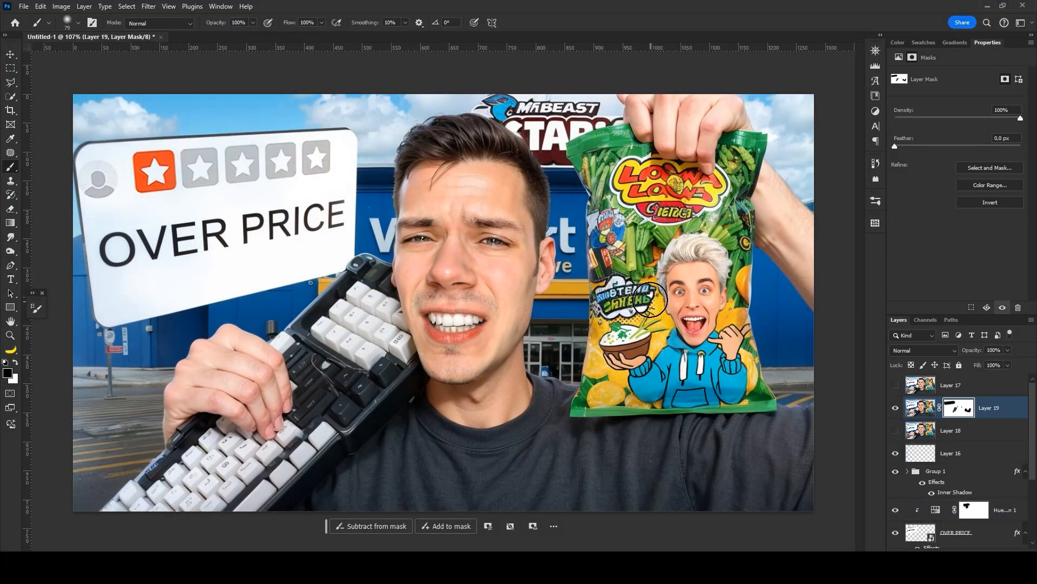
{"action": "mouse_move", "coordinate": [650, 300]}
{"action": "left_mouse_down"}
{"action": "mouse_move", "coordinate": [601, 219]}
{"action": "mouse_move", "coordinate": [592, 172]}
{"action": "mouse_move", "coordinate": [725, 193]}
{"action": "left_mouse_up"}
Step: Raise the saturation of the Tonal Contrast filter in Color Efex Pro 4 and apply the filter to Layer 22
{"action": "scroll", "coordinate": [723, 206], "scroll_direction": "down", "scroll_amount": 1}
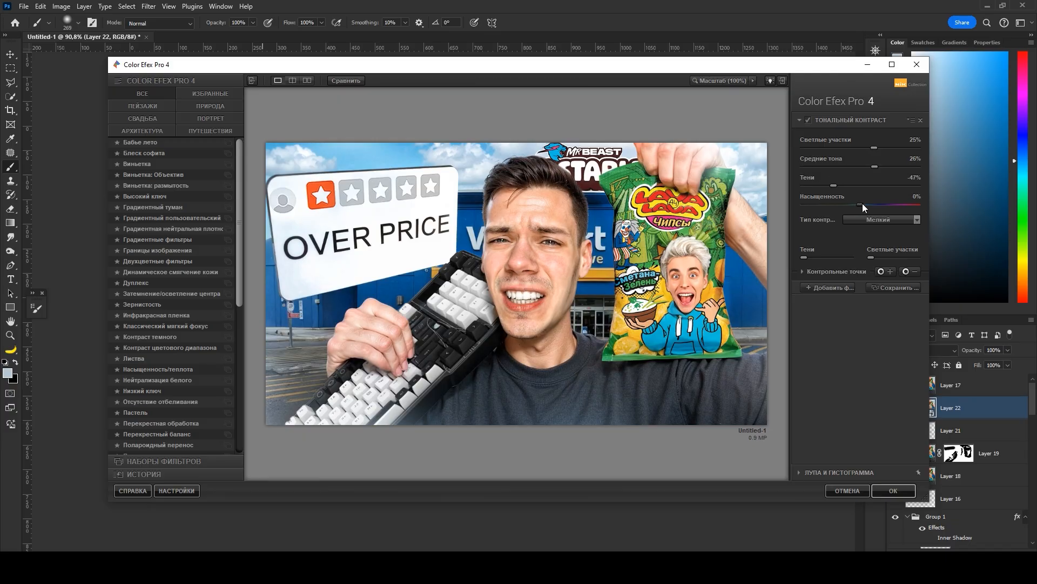
{"action": "left_click_drag", "start_coordinate": [863, 203], "coordinate": [871, 202]}
{"action": "left_click", "coordinate": [884, 487]}
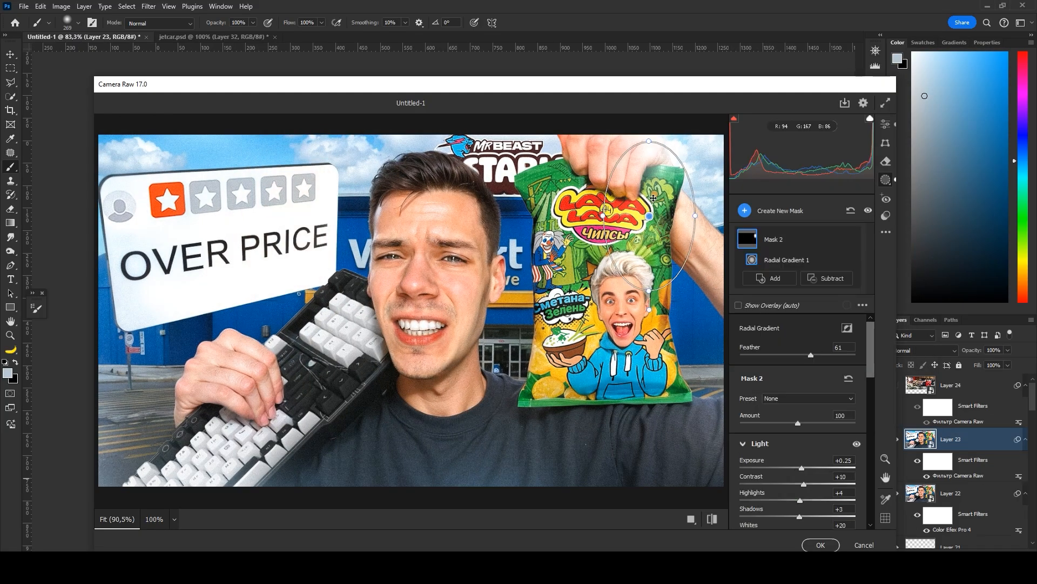
Step: Place the Camera Raw radial gradient mask over the man's face and set its Whites to +10
{"action": "left_click_drag", "start_coordinate": [431, 280], "coordinate": [489, 282]}
{"action": "scroll", "coordinate": [848, 393], "scroll_direction": "down", "scroll_amount": 2}
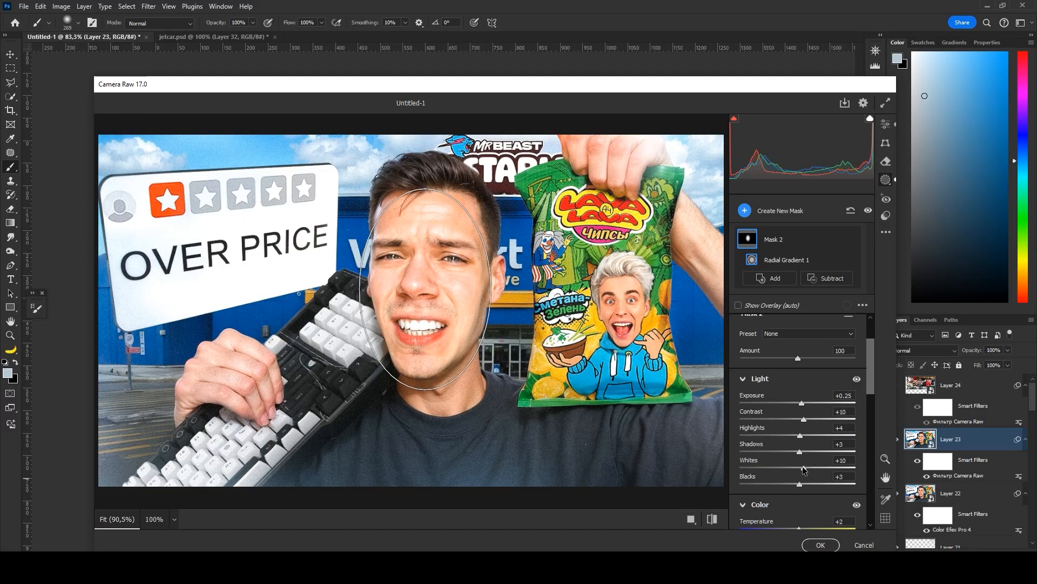
{"action": "scroll", "coordinate": [809, 417], "scroll_direction": "down", "scroll_amount": 6}
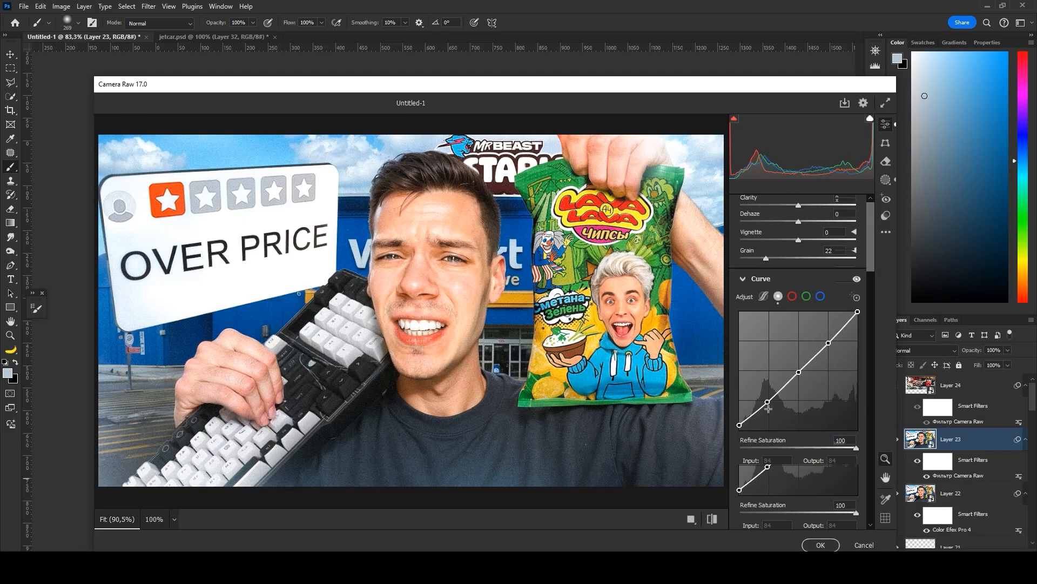
Step: Reduce the Camera Raw grain to 8 and apply the filter to Layer 23
{"action": "left_click_drag", "start_coordinate": [751, 258], "coordinate": [749, 259]}
{"action": "scroll", "coordinate": [410, 339], "scroll_direction": "down", "scroll_amount": 2}
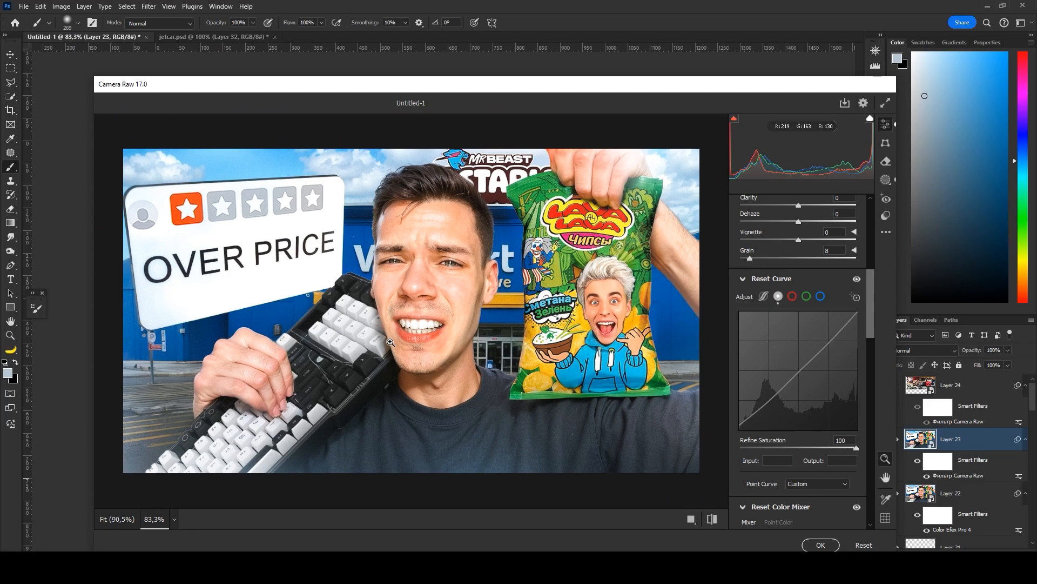
{"action": "scroll", "coordinate": [410, 339], "scroll_direction": "up", "scroll_amount": 3}
{"action": "scroll", "coordinate": [410, 339], "scroll_direction": "down", "scroll_amount": 3}
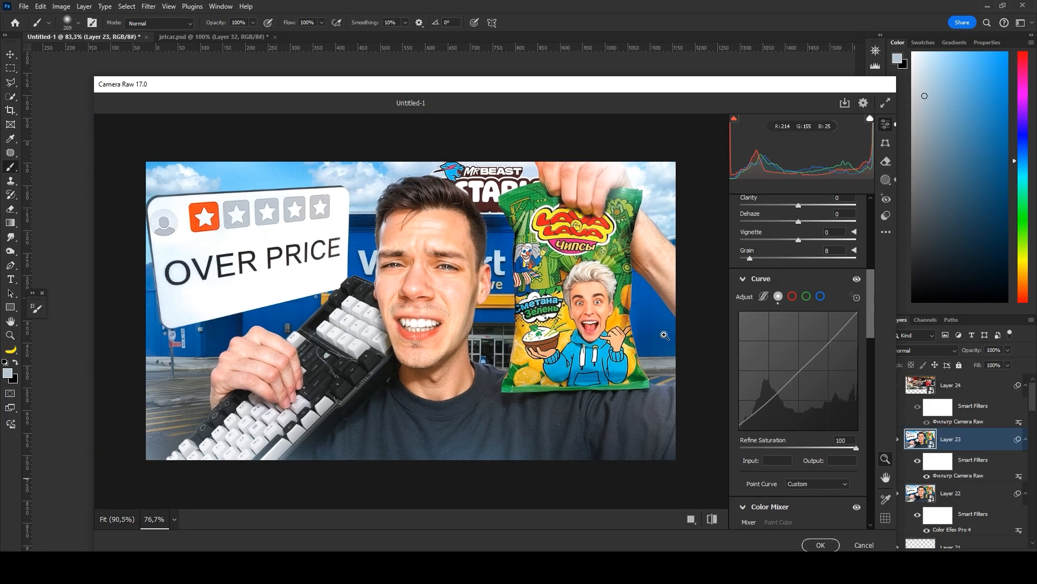
{"action": "left_click", "coordinate": [820, 544]}
Step: Stamp all visible layers into a new merged layer above Layer 23
{"action": "scroll", "coordinate": [429, 246], "scroll_direction": "down", "scroll_amount": 2}
{"action": "scroll", "coordinate": [429, 245], "scroll_direction": "up", "scroll_amount": 1}
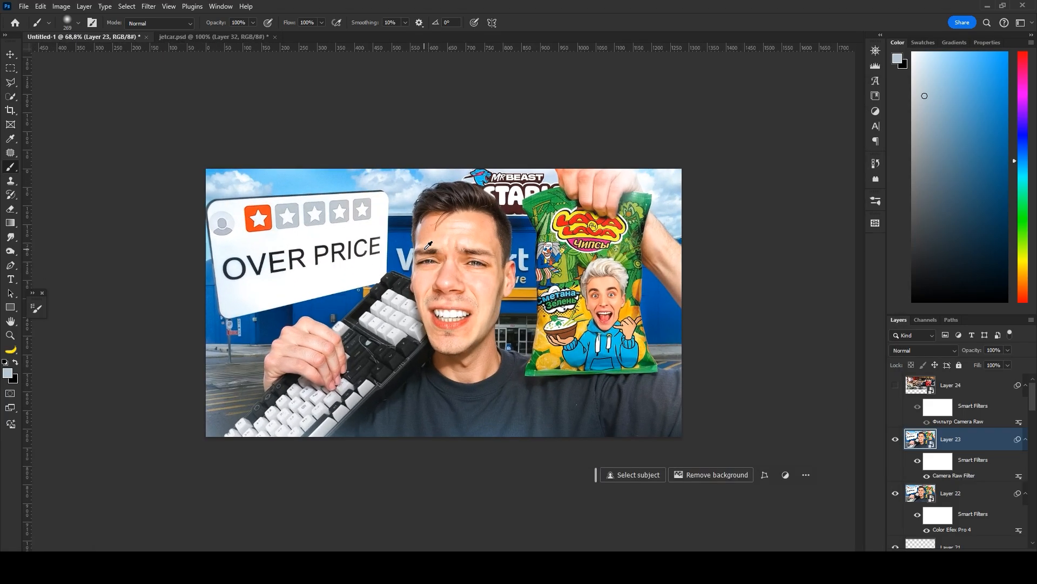
{"action": "scroll", "coordinate": [429, 246], "scroll_direction": "down", "scroll_amount": 6}
{"action": "scroll", "coordinate": [208, 184], "scroll_direction": "up", "scroll_amount": 15}
{"action": "scroll", "coordinate": [211, 184], "scroll_direction": "down", "scroll_amount": 8}
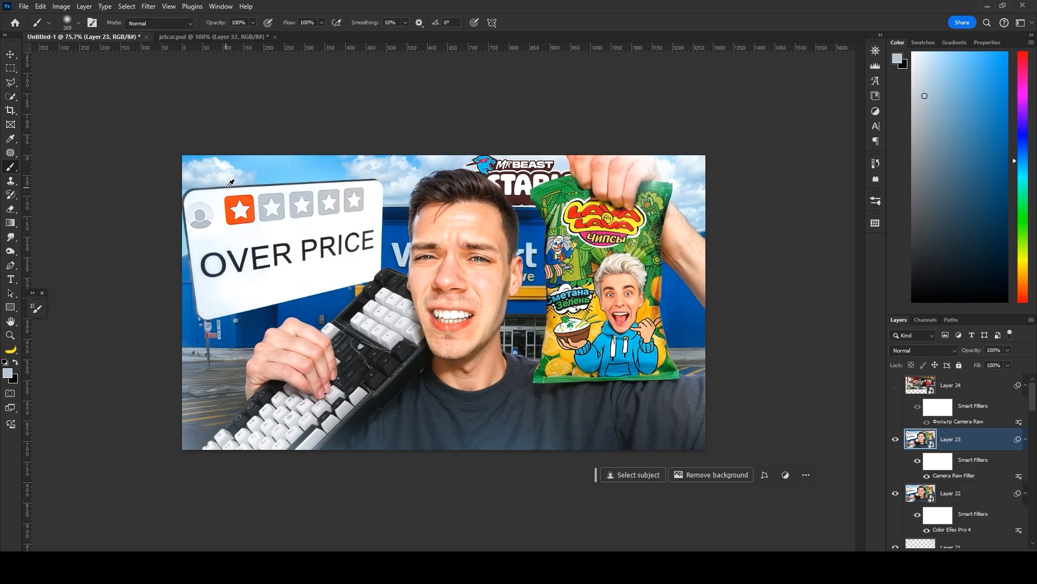
{"action": "scroll", "coordinate": [342, 255], "scroll_direction": "down", "scroll_amount": 5}
{"action": "key", "text": "ctrl+shift+alt+e"}
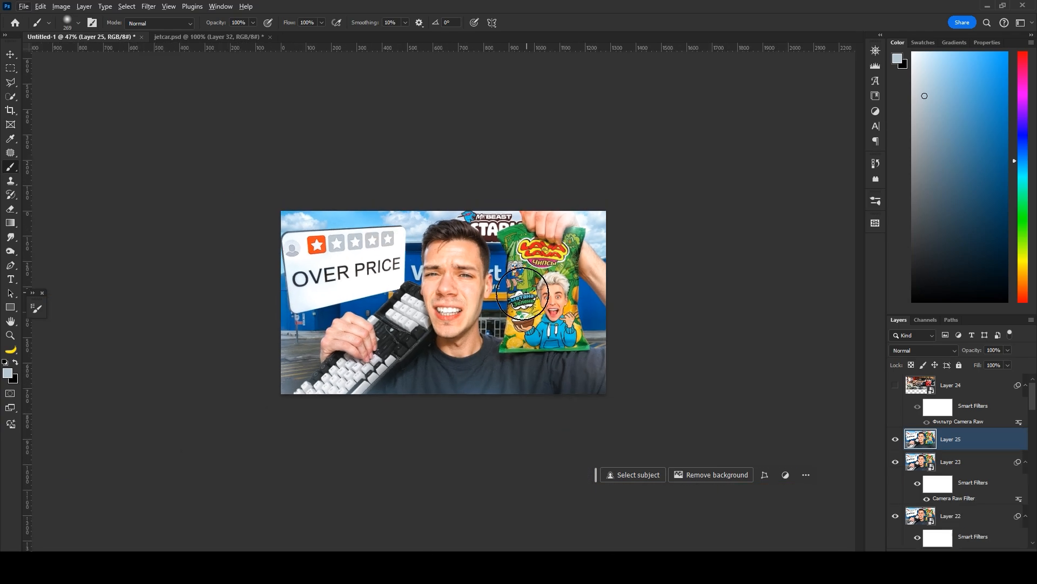